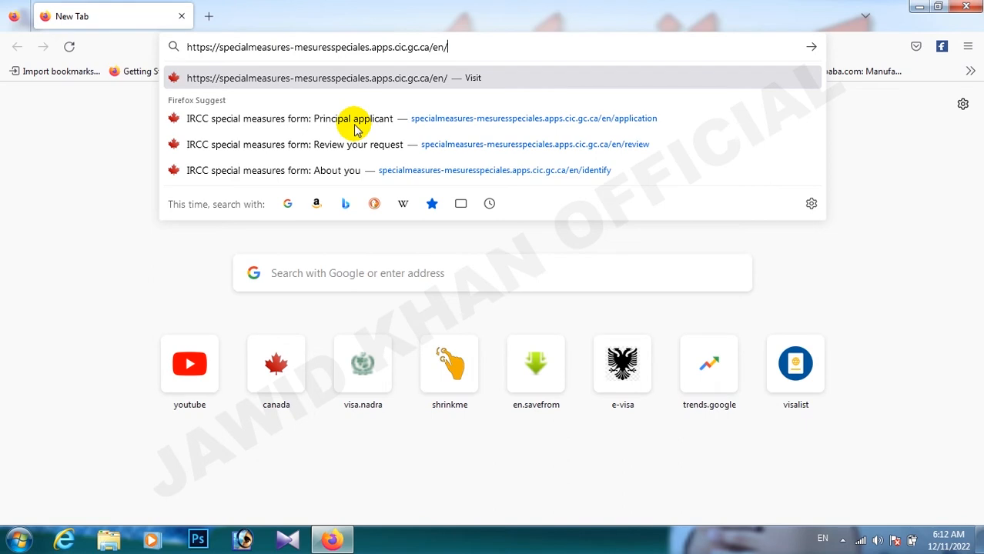
- Reload the IRCC Special Measures form address and scroll to the 'Tell us what you want to do' section
{"action": "left_click_drag", "start_coordinate": [451, 44], "coordinate": [151, 24]}
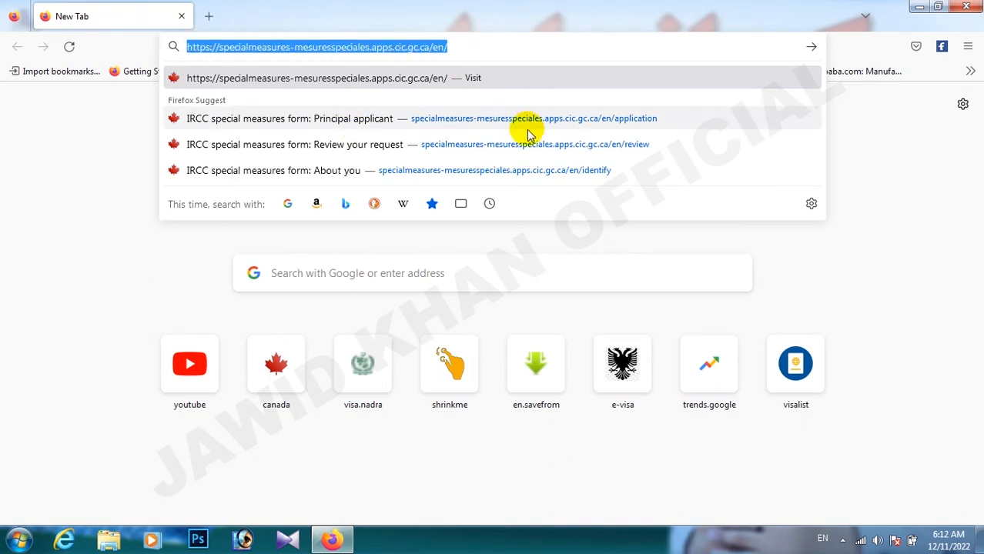
{"action": "key", "text": "Return"}
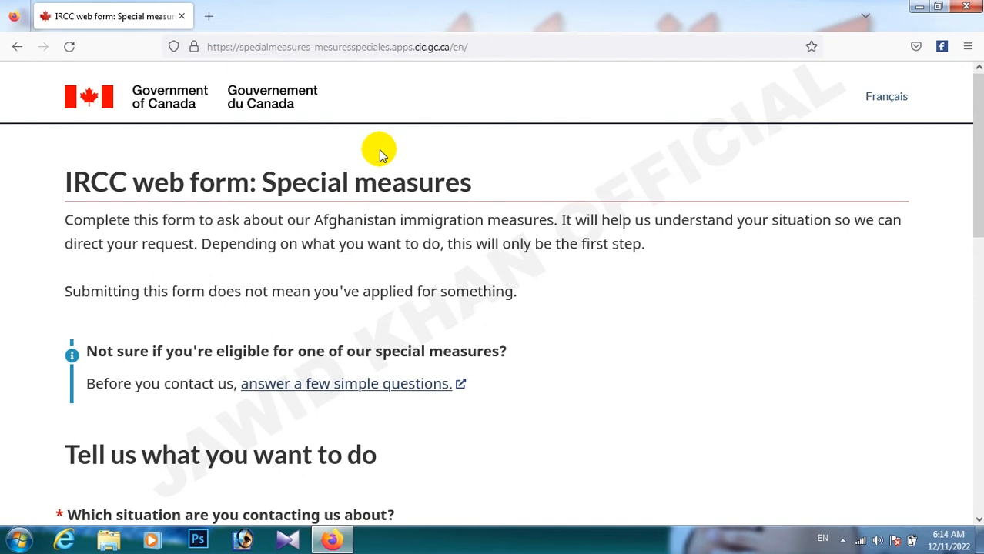
{"action": "scroll", "coordinate": [380, 154], "scroll_direction": "down", "scroll_amount": 5}
{"action": "scroll", "coordinate": [399, 167], "scroll_direction": "up", "scroll_amount": 5}
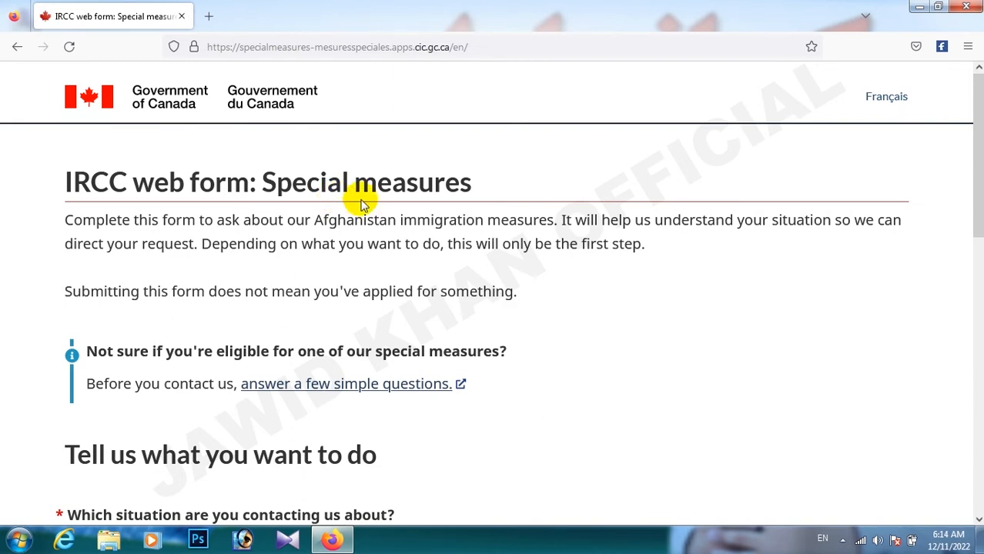
{"action": "scroll", "coordinate": [360, 212], "scroll_direction": "down", "scroll_amount": 5}
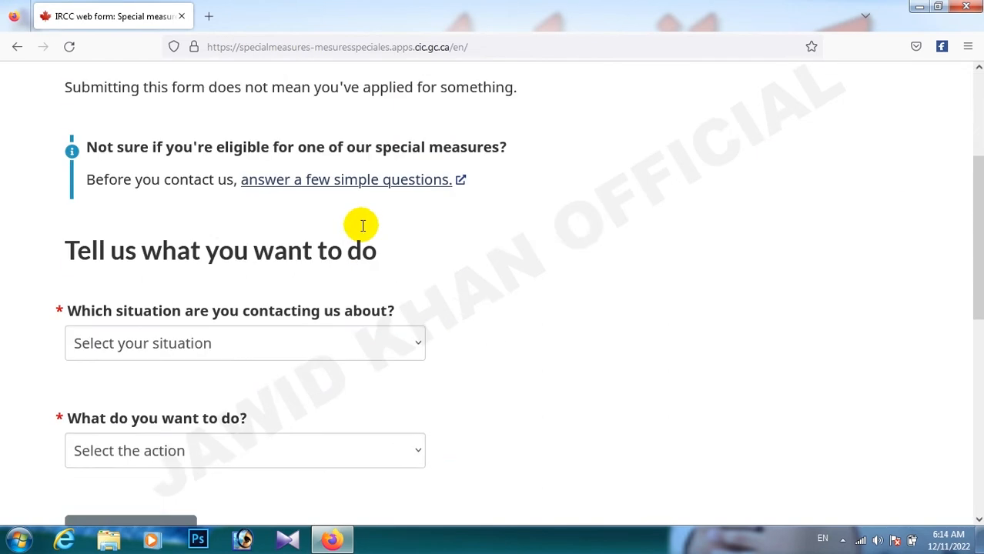
{"action": "scroll", "coordinate": [304, 201], "scroll_direction": "up", "scroll_amount": 5}
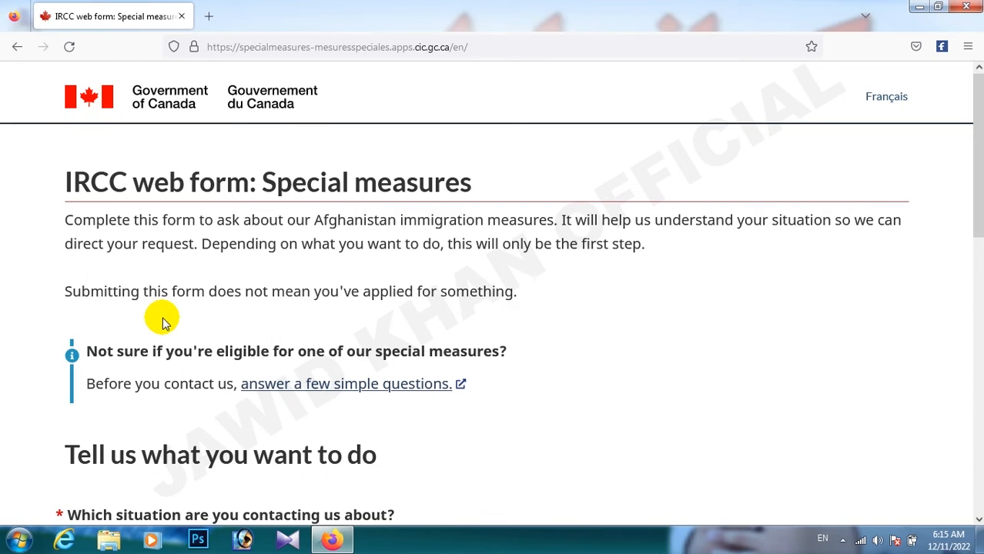
{"action": "scroll", "coordinate": [161, 322], "scroll_direction": "down", "scroll_amount": 3}
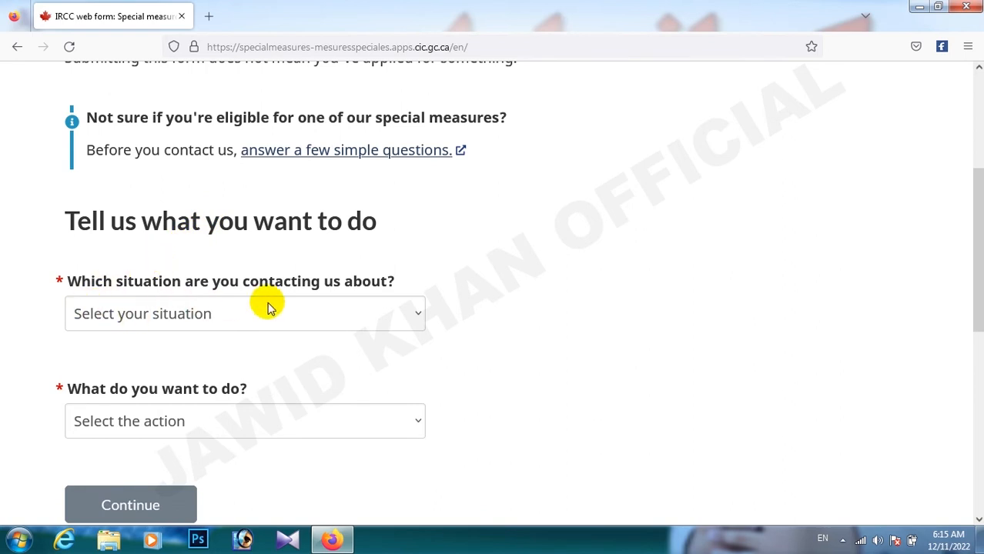
{"action": "left_click", "coordinate": [299, 308]}
{"action": "left_click", "coordinate": [298, 307]}
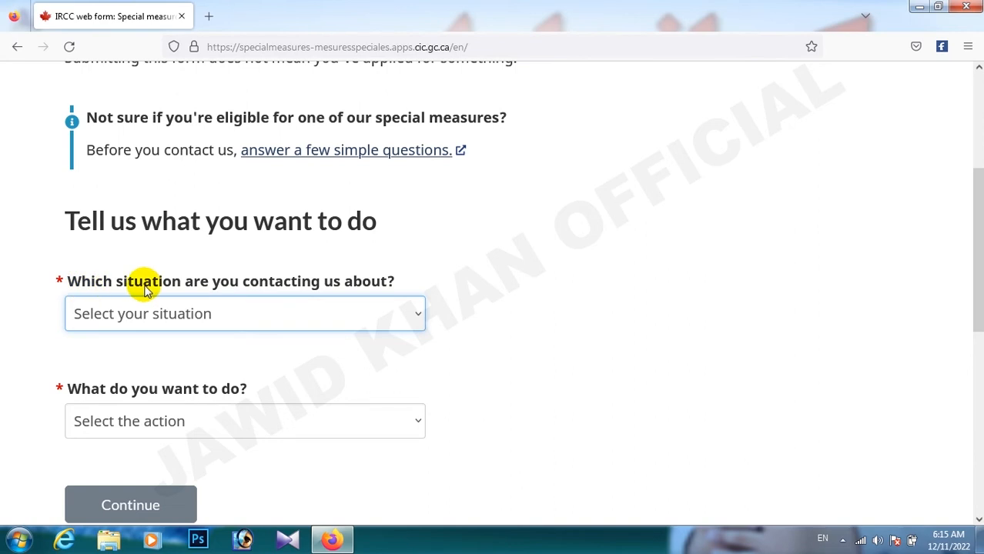
- Choose 'Situation in Afghanistan' as the situation
{"action": "left_click", "coordinate": [324, 316]}
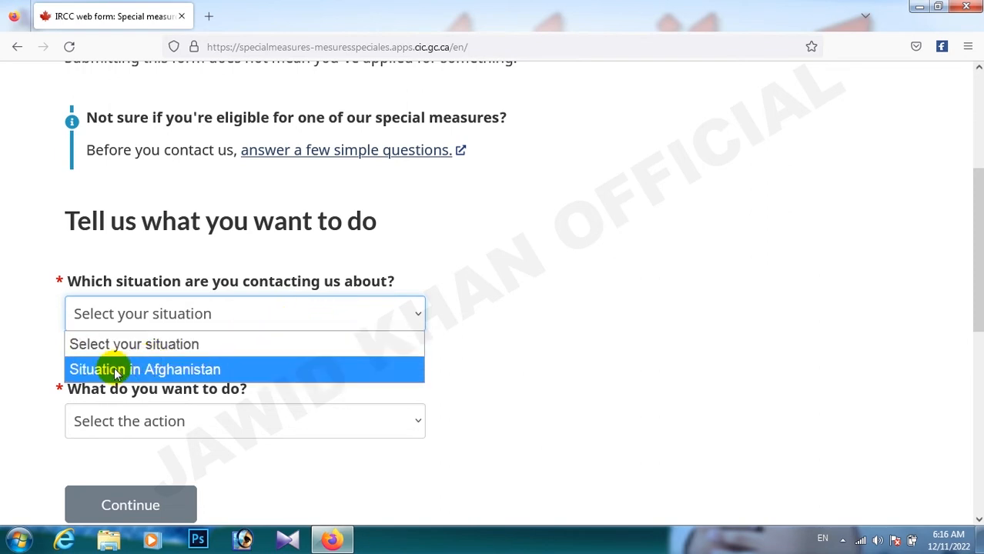
{"action": "left_click", "coordinate": [171, 375]}
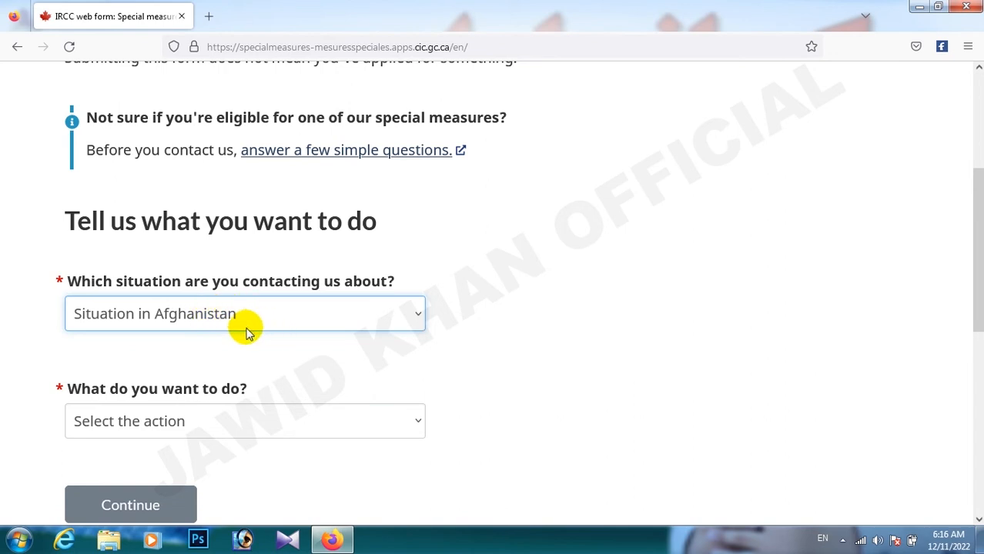
{"action": "scroll", "coordinate": [156, 433], "scroll_direction": "up", "scroll_amount": 3}
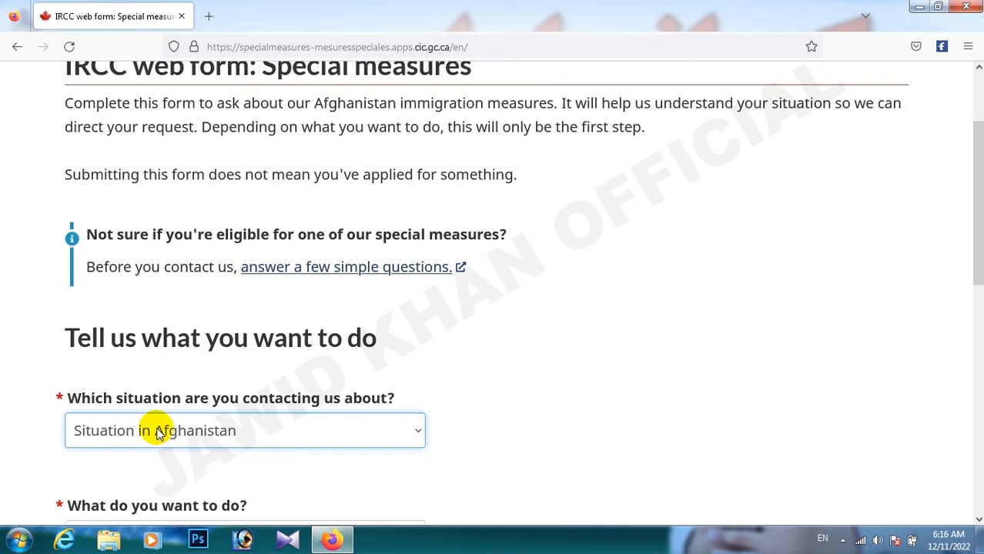
{"action": "scroll", "coordinate": [156, 433], "scroll_direction": "down", "scroll_amount": 6}
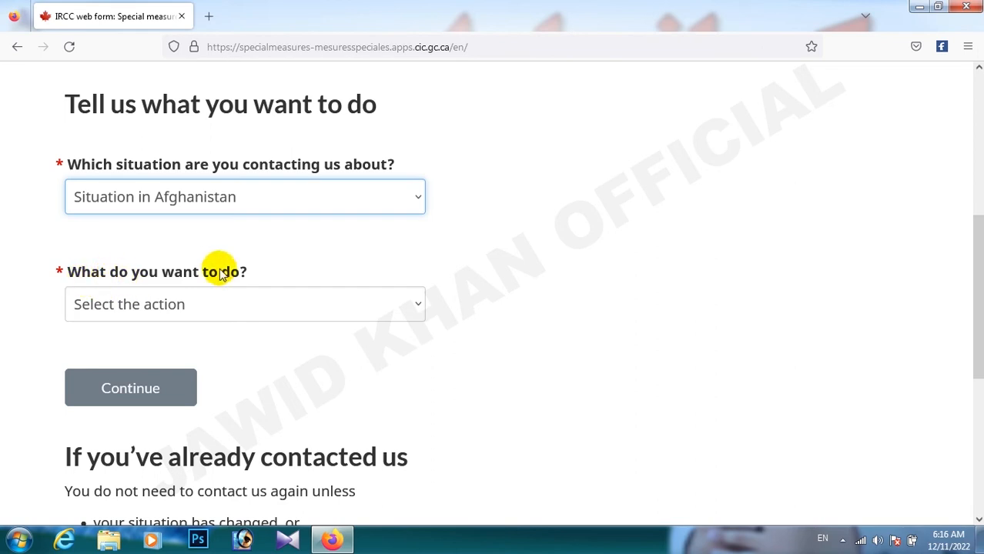
- Choose 'I need help with something else' as the action and continue to About you
{"action": "left_click", "coordinate": [146, 302]}
{"action": "left_click", "coordinate": [158, 304]}
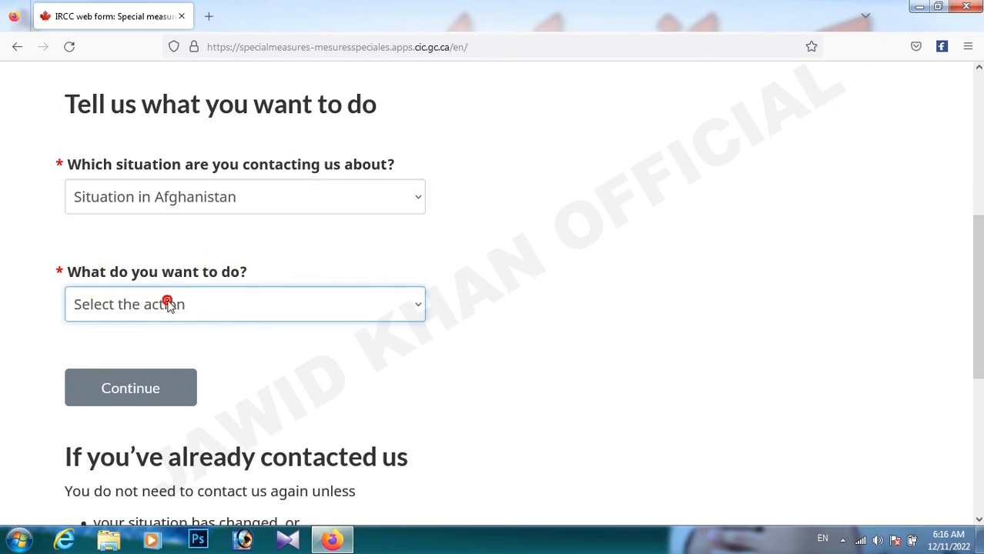
{"action": "left_click", "coordinate": [165, 304]}
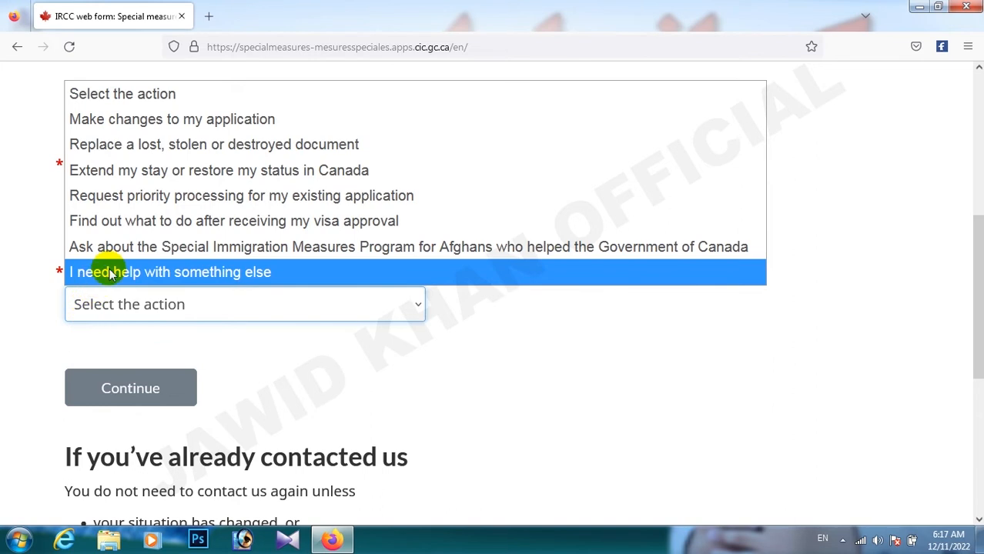
{"action": "left_click", "coordinate": [254, 274]}
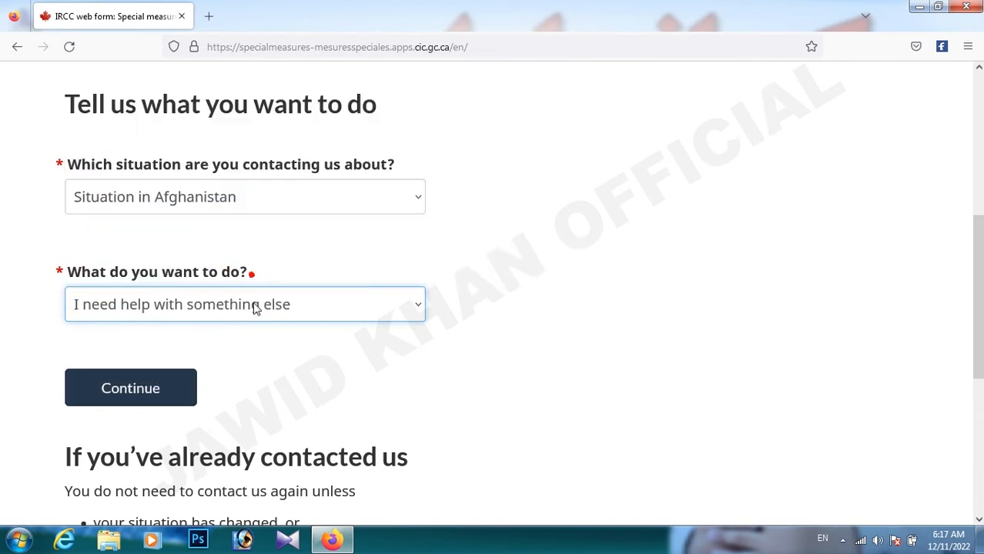
{"action": "left_click", "coordinate": [129, 387]}
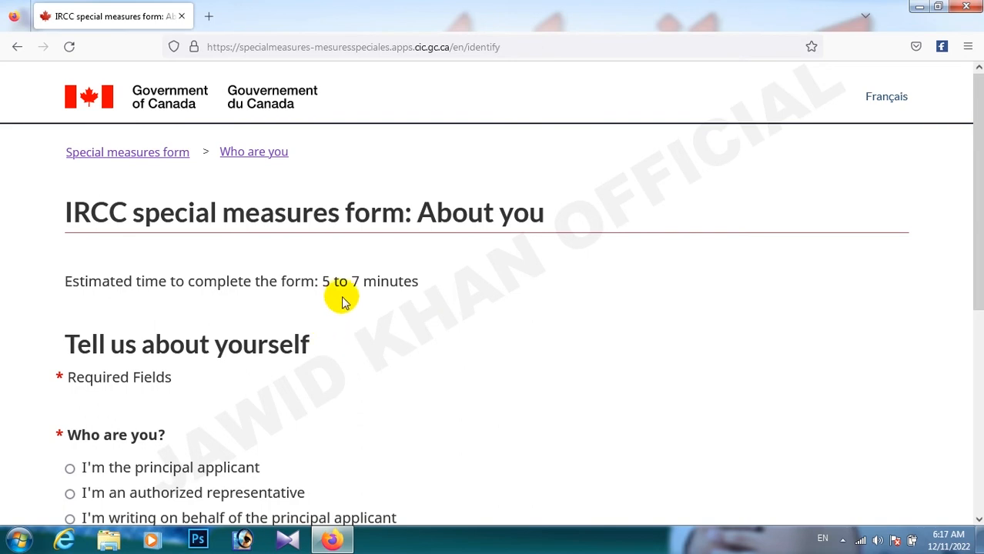
- Select 'I'm the principal applicant' and continue to the Principal applicant page
{"action": "left_click_drag", "start_coordinate": [350, 282], "coordinate": [413, 295]}
{"action": "left_click", "coordinate": [365, 307]}
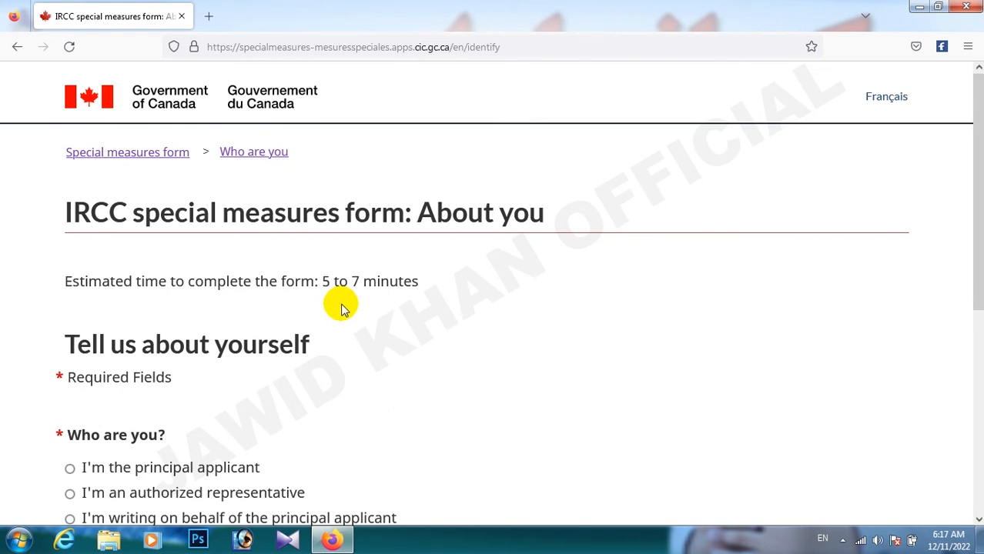
{"action": "scroll", "coordinate": [343, 308], "scroll_direction": "down", "scroll_amount": 3}
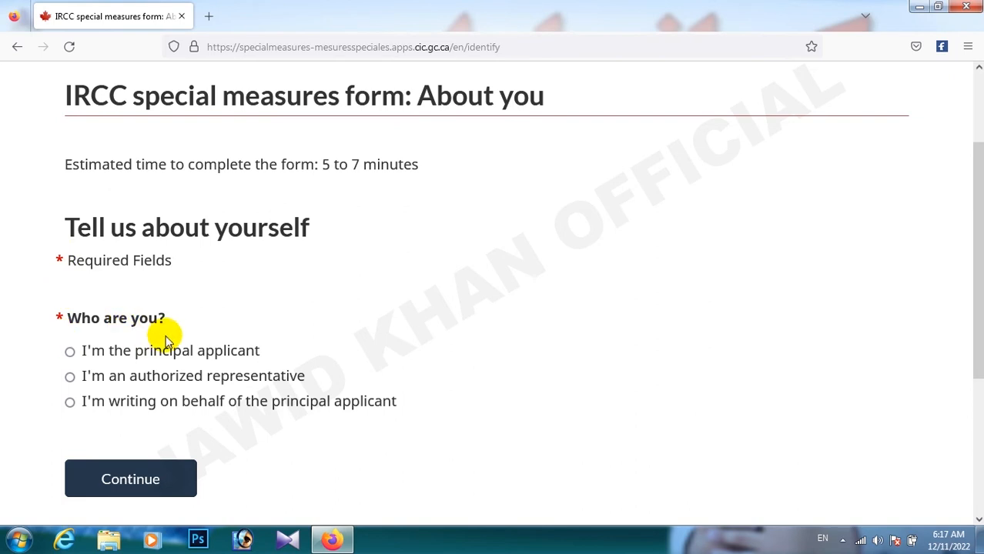
{"action": "scroll", "coordinate": [167, 339], "scroll_direction": "down", "scroll_amount": 3}
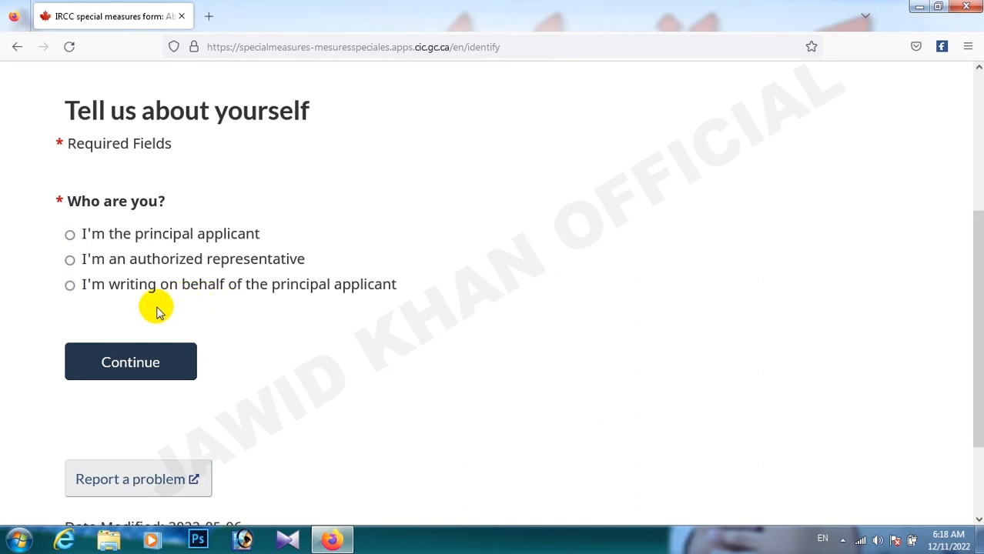
{"action": "left_click", "coordinate": [70, 234]}
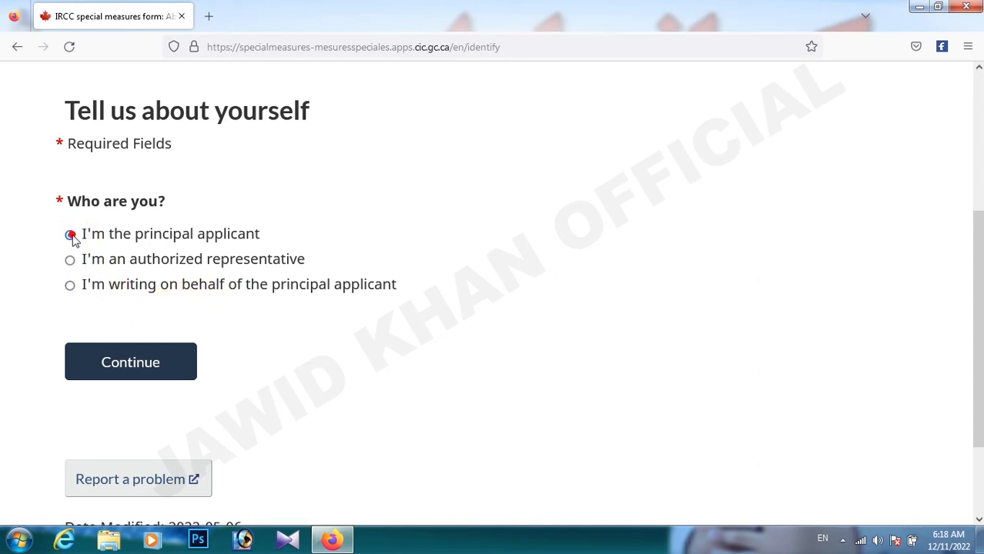
{"action": "left_click", "coordinate": [71, 286]}
{"action": "left_click", "coordinate": [71, 236]}
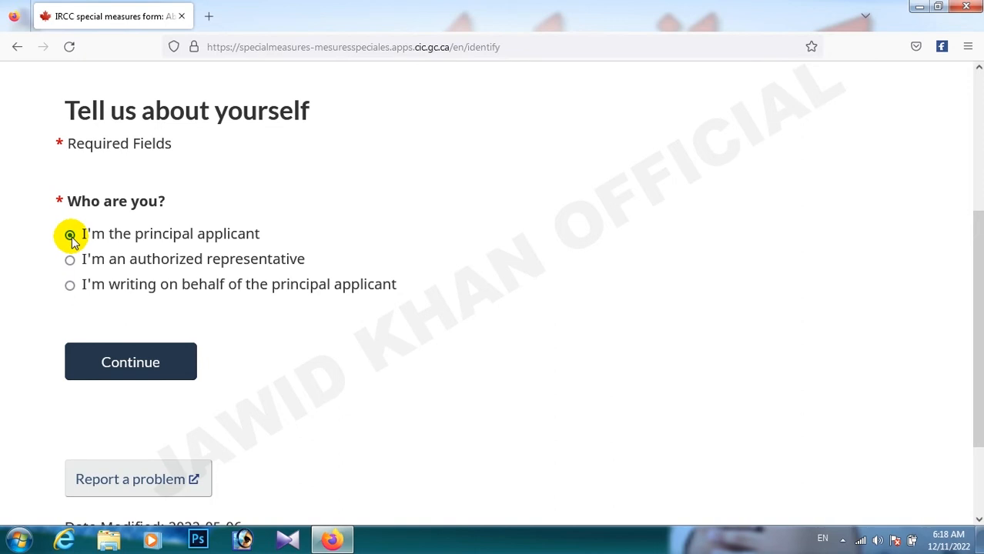
{"action": "left_click", "coordinate": [70, 235]}
{"action": "scroll", "coordinate": [234, 354], "scroll_direction": "down", "scroll_amount": 3}
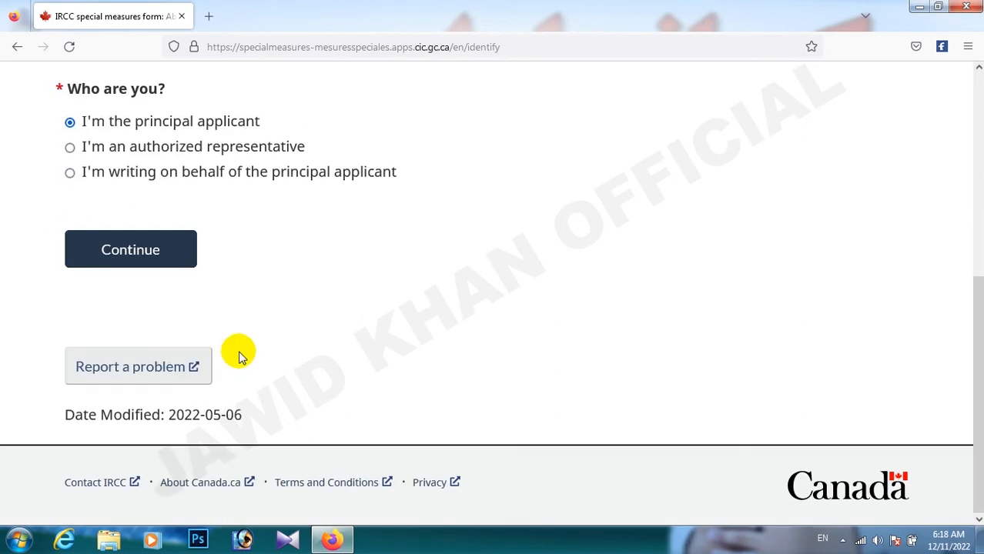
{"action": "left_click", "coordinate": [141, 251]}
- Set the applicant's country of residence to Afghanistan
{"action": "scroll", "coordinate": [373, 323], "scroll_direction": "down", "scroll_amount": 3}
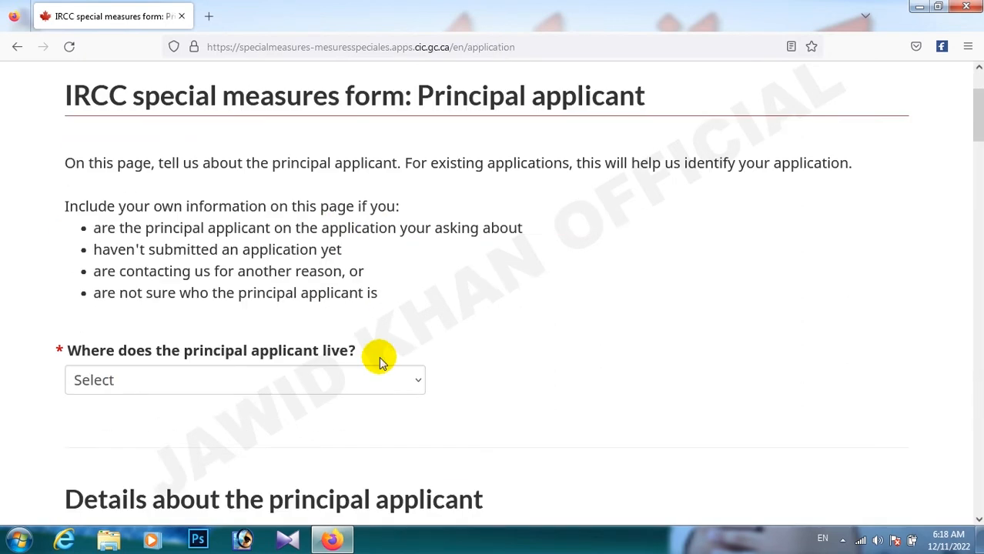
{"action": "scroll", "coordinate": [375, 346], "scroll_direction": "up", "scroll_amount": 3}
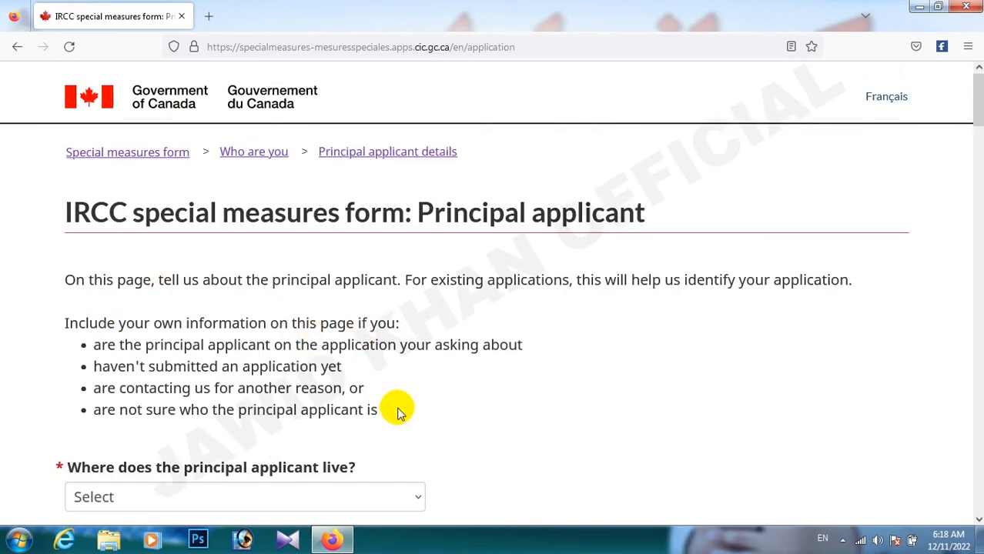
{"action": "scroll", "coordinate": [402, 406], "scroll_direction": "down", "scroll_amount": 2}
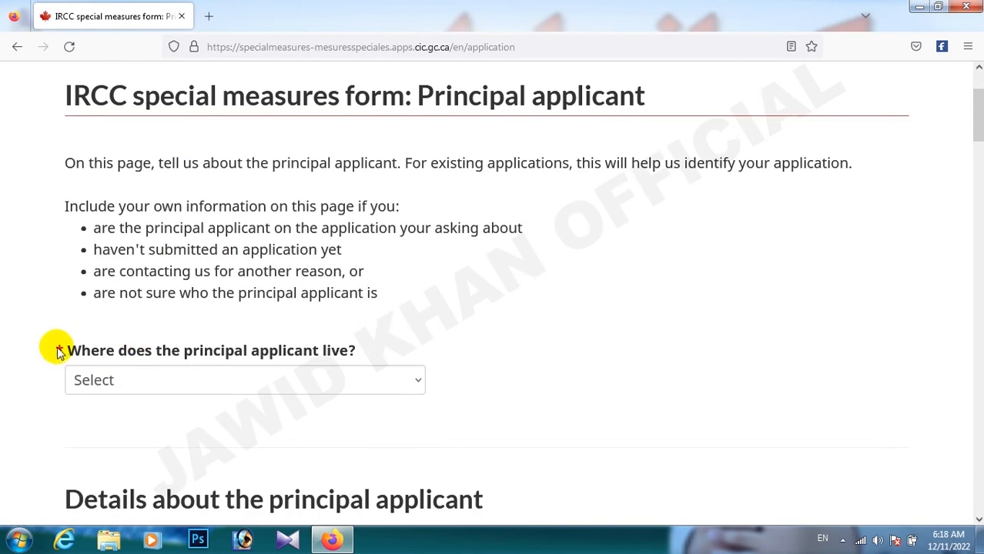
{"action": "left_click", "coordinate": [137, 381]}
{"action": "left_click", "coordinate": [131, 104]}
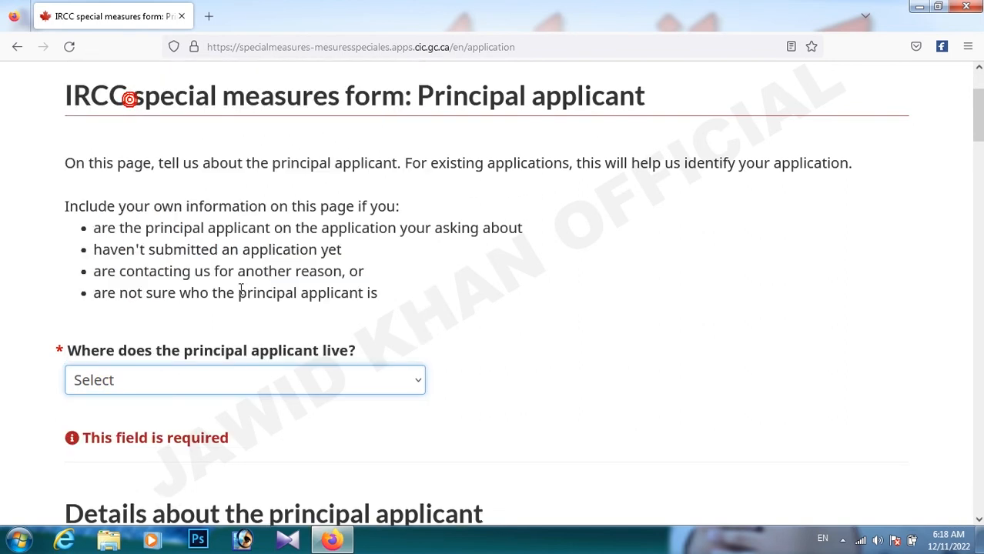
{"action": "scroll", "coordinate": [241, 307], "scroll_direction": "down", "scroll_amount": 4}
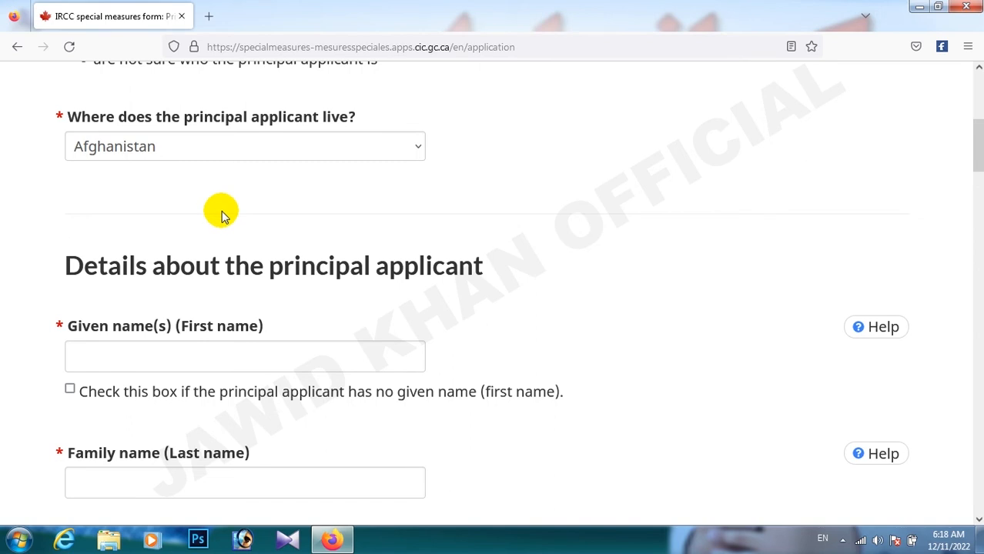
{"action": "scroll", "coordinate": [221, 212], "scroll_direction": "down", "scroll_amount": 2}
- Enter the principal applicant's given name and family name
{"action": "left_click", "coordinate": [149, 242]}
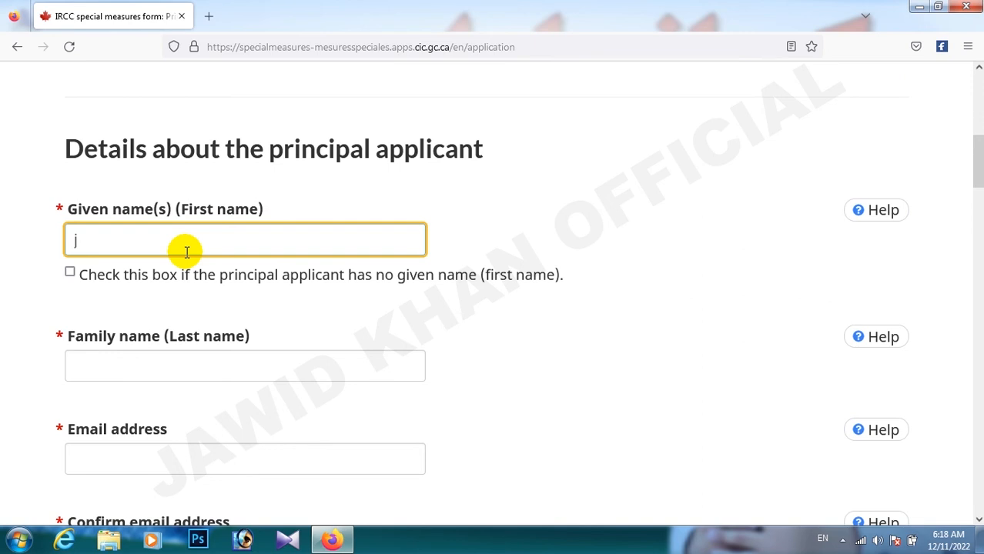
{"action": "scroll", "coordinate": [187, 251], "scroll_direction": "down", "scroll_amount": 2}
{"action": "left_click", "coordinate": [142, 251]}
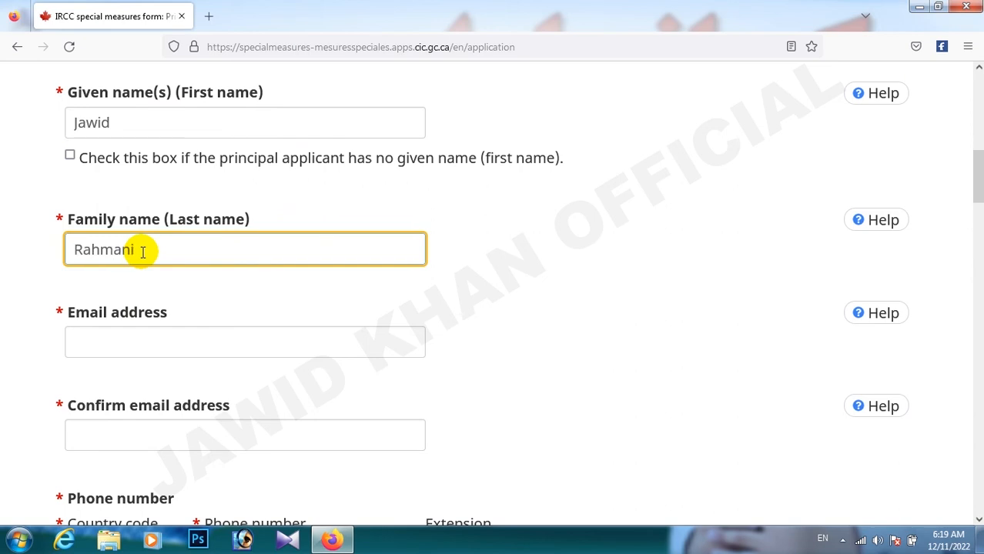
- Fill in the applicant's e-mail address and its confirmation
{"action": "left_click", "coordinate": [137, 348]}
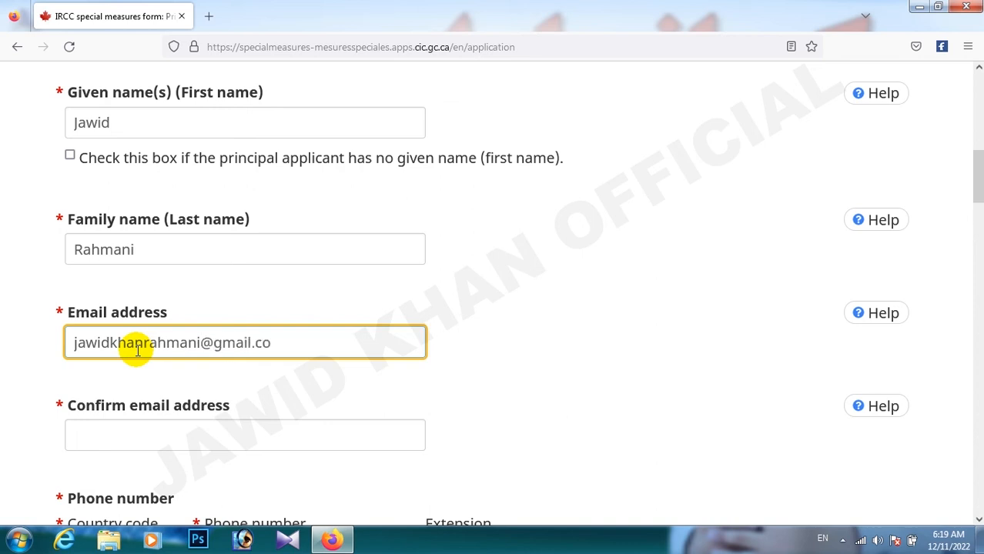
{"action": "scroll", "coordinate": [142, 339], "scroll_direction": "down", "scroll_amount": 2}
{"action": "left_click", "coordinate": [147, 324]}
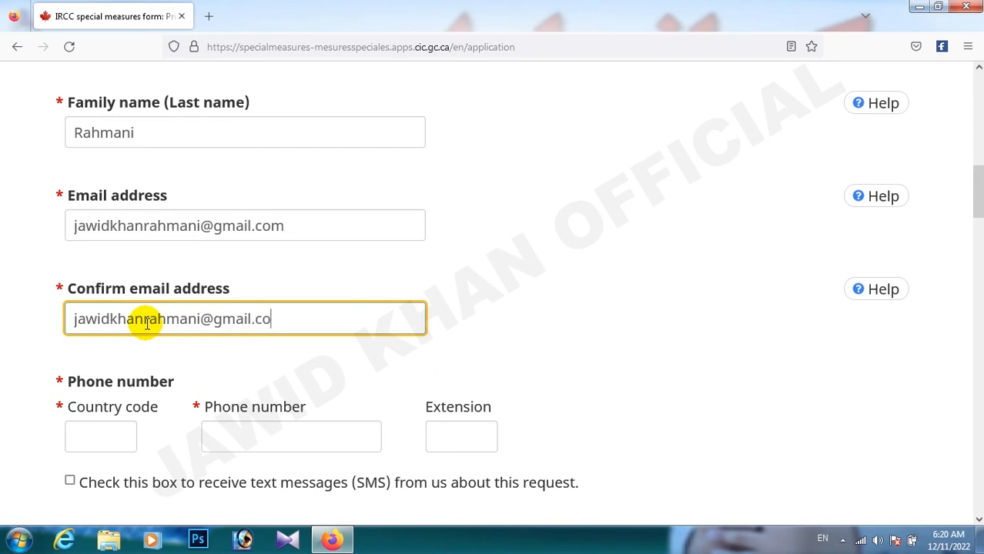
{"action": "key", "text": "BackSpace"}
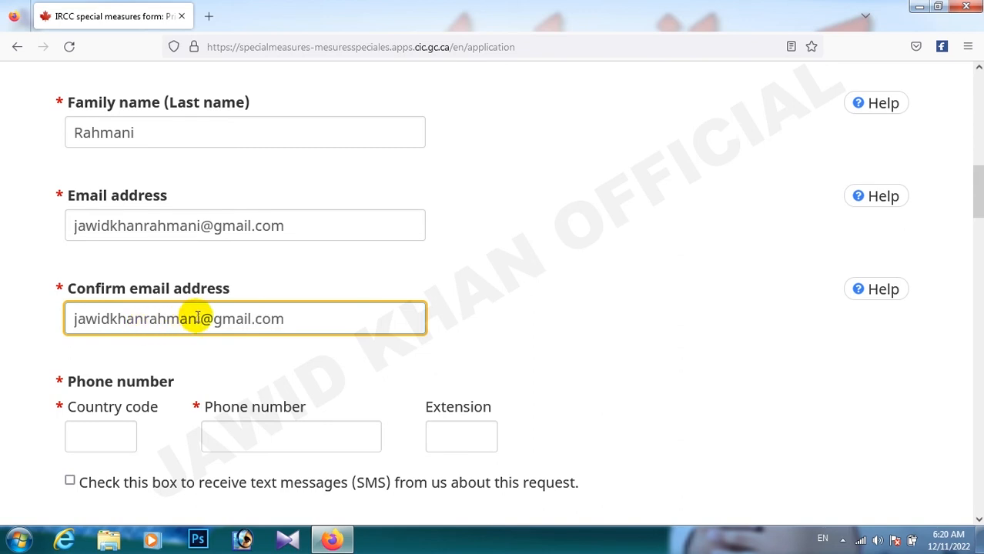
{"action": "scroll", "coordinate": [193, 318], "scroll_direction": "down", "scroll_amount": 3}
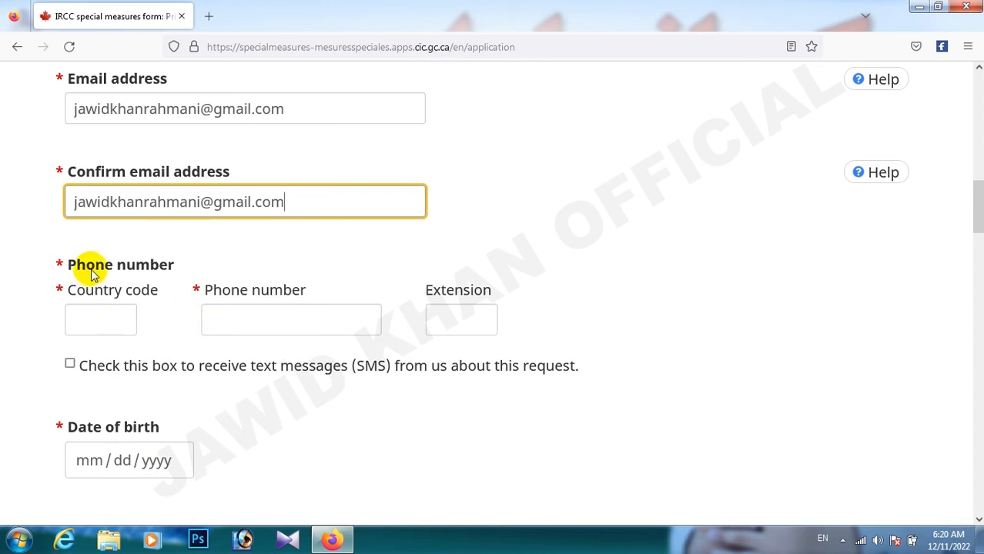
- Enter phone country code 93 and the applicant's phone number
{"action": "left_click", "coordinate": [91, 318]}
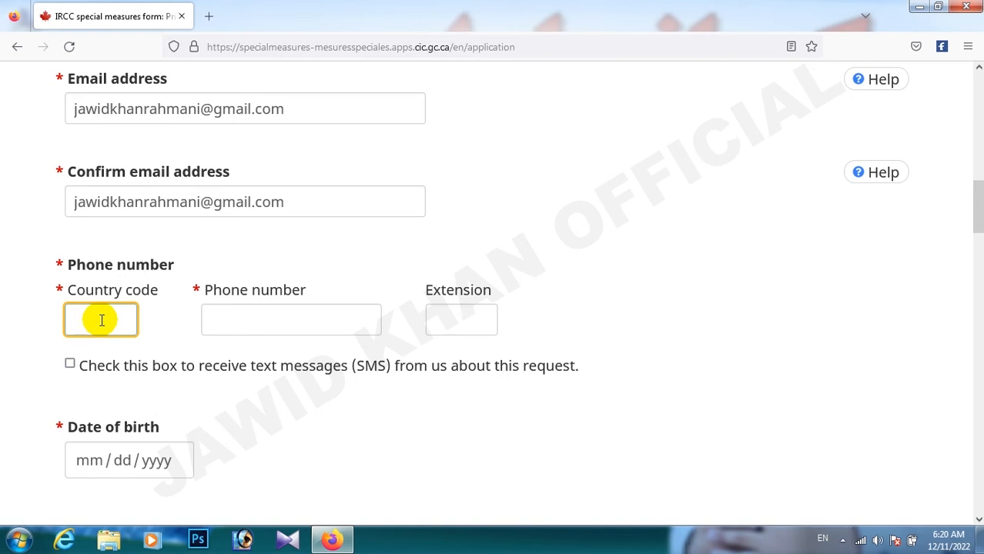
{"action": "key", "text": "Tab"}
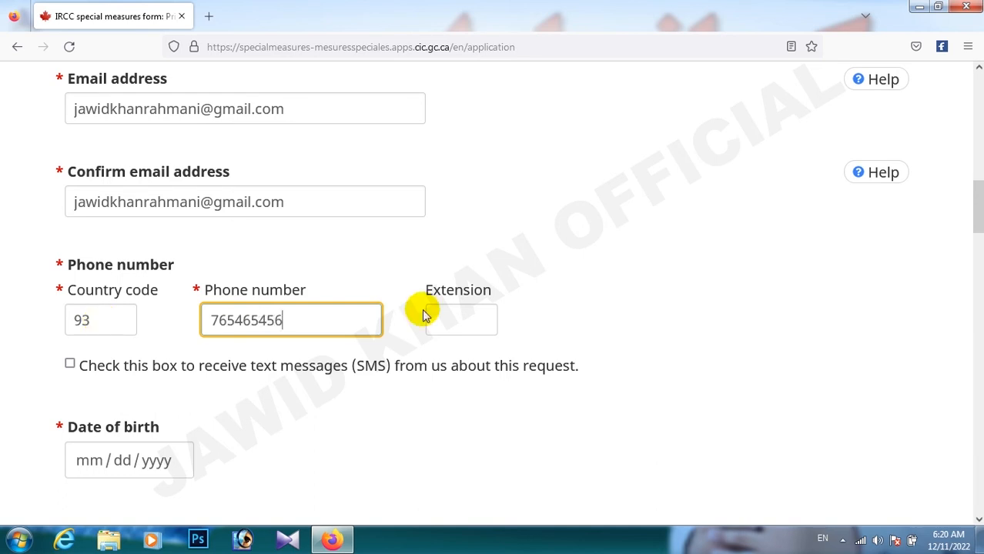
{"action": "scroll", "coordinate": [423, 316], "scroll_direction": "down", "scroll_amount": 3}
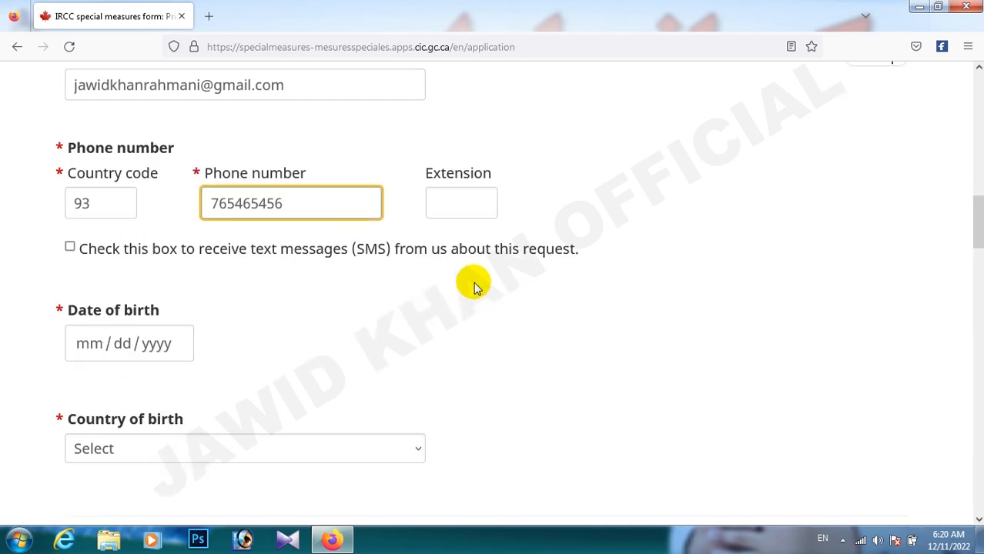
{"action": "left_click", "coordinate": [460, 204]}
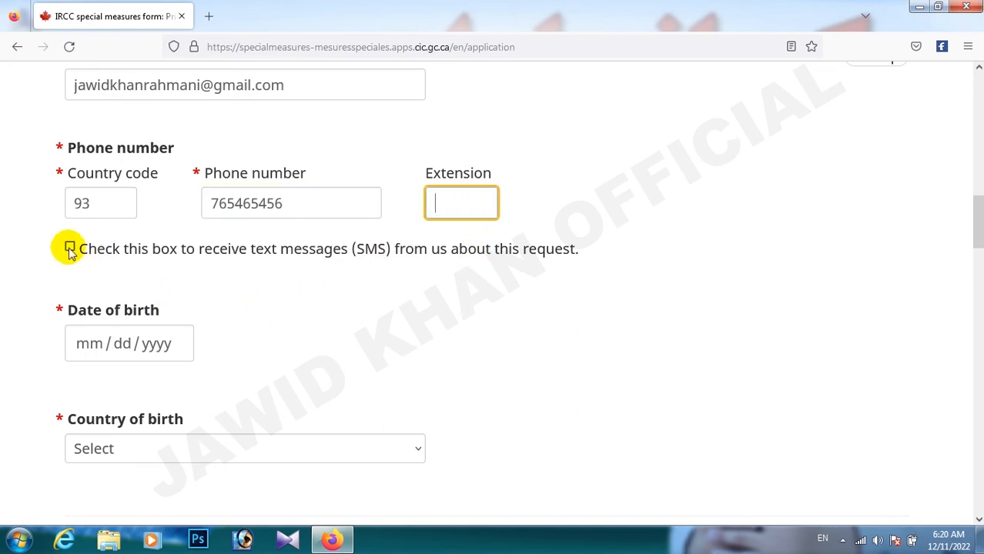
- Tick the option to receive SMS text messages about this request
{"action": "left_click", "coordinate": [303, 254]}
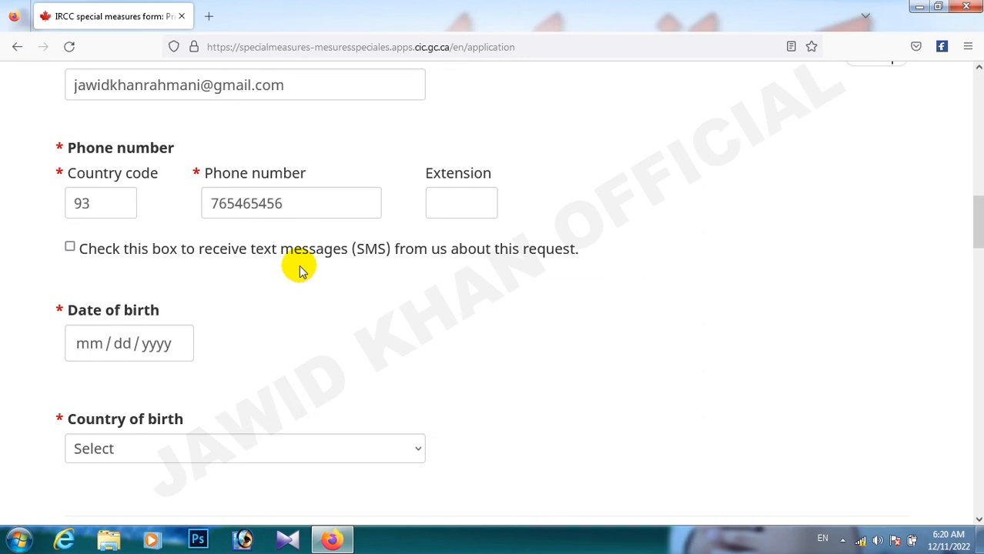
{"action": "left_click", "coordinate": [68, 248]}
{"action": "key", "text": "shift+Tab"}
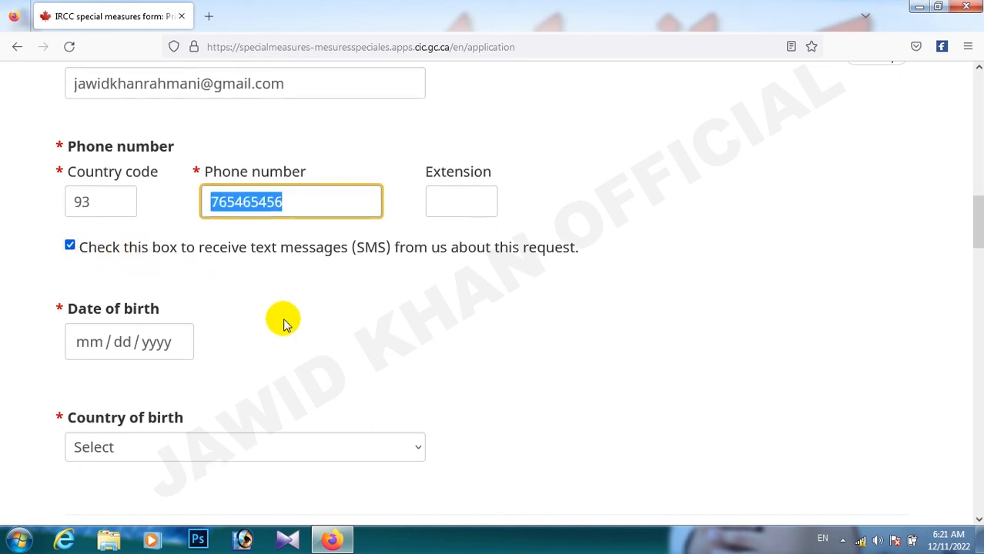
{"action": "scroll", "coordinate": [283, 323], "scroll_direction": "down", "scroll_amount": 3}
{"action": "left_click", "coordinate": [81, 227]}
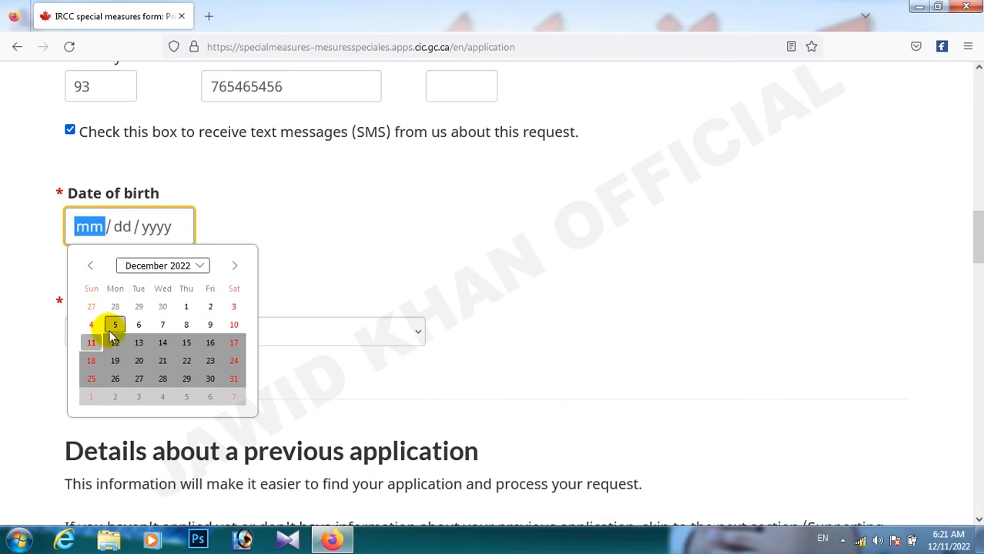
{"action": "left_click", "coordinate": [115, 325]}
{"action": "left_click", "coordinate": [112, 227]}
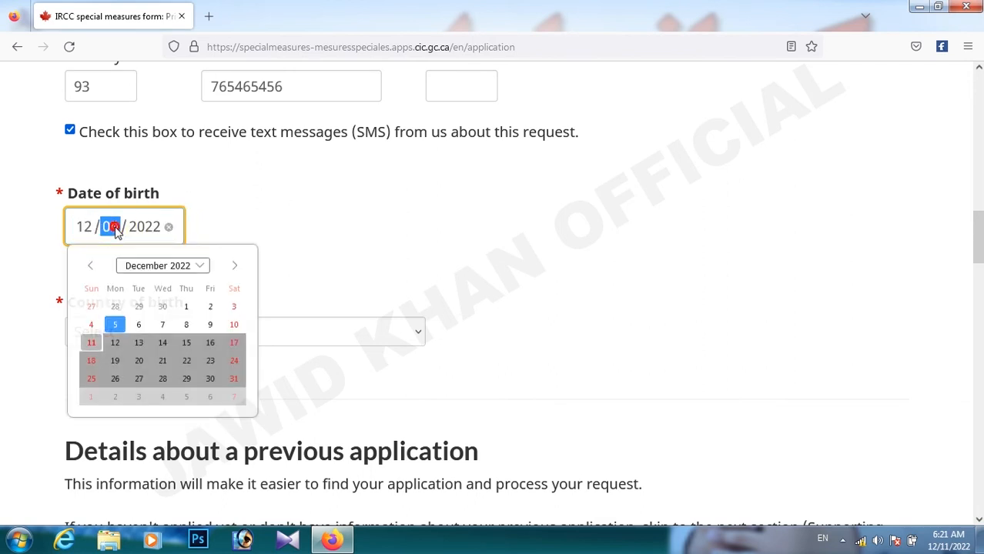
{"action": "left_click", "coordinate": [138, 325]}
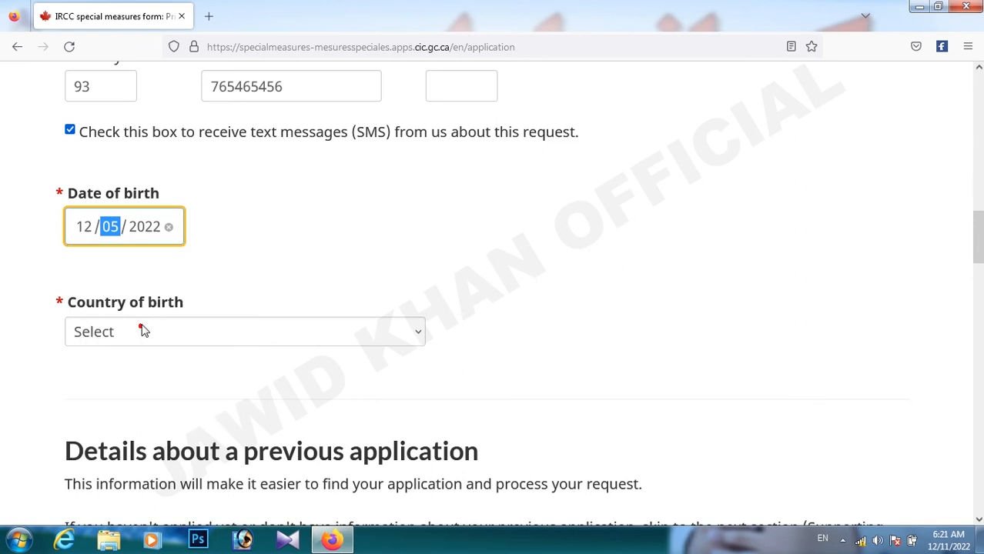
{"action": "left_click", "coordinate": [144, 230]}
{"action": "type", "text": "199"}
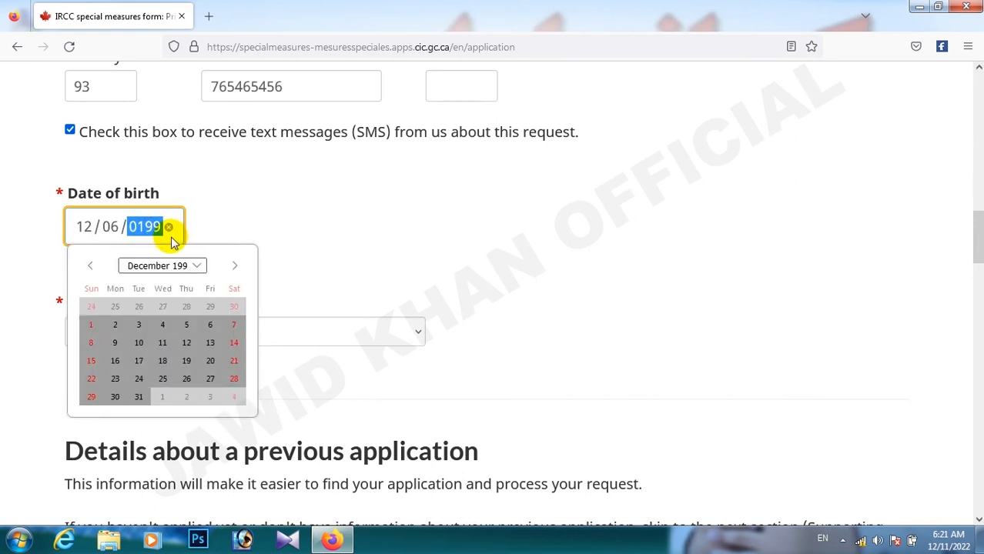
{"action": "type", "text": "1"}
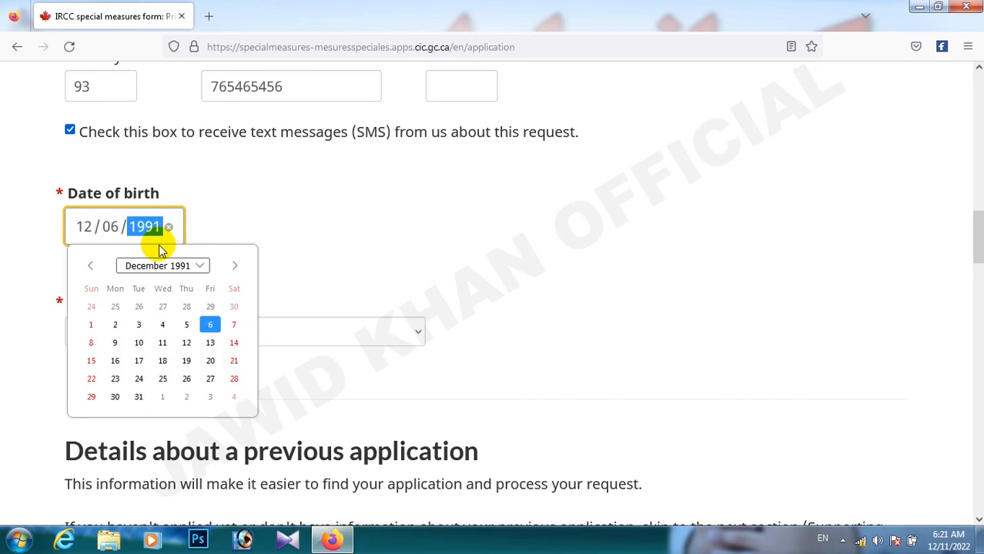
{"action": "type", "text": "9"}
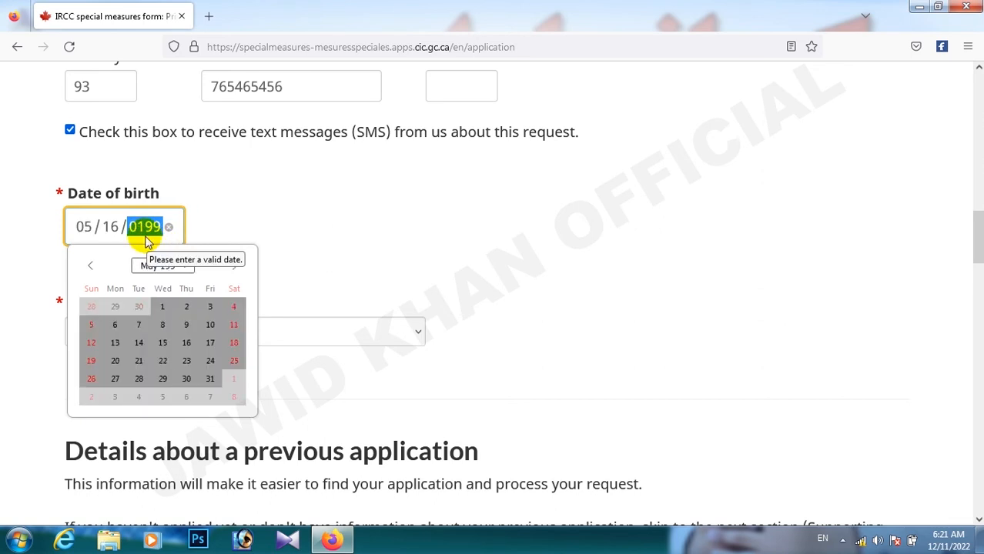
{"action": "type", "text": "4"}
{"action": "left_click", "coordinate": [289, 234]}
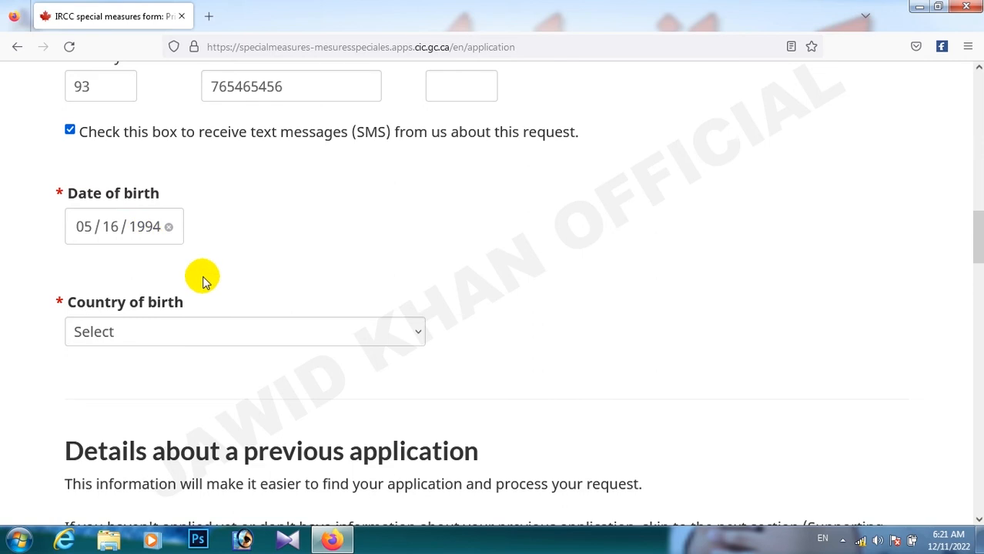
{"action": "left_click", "coordinate": [247, 333]}
{"action": "left_click", "coordinate": [231, 123]}
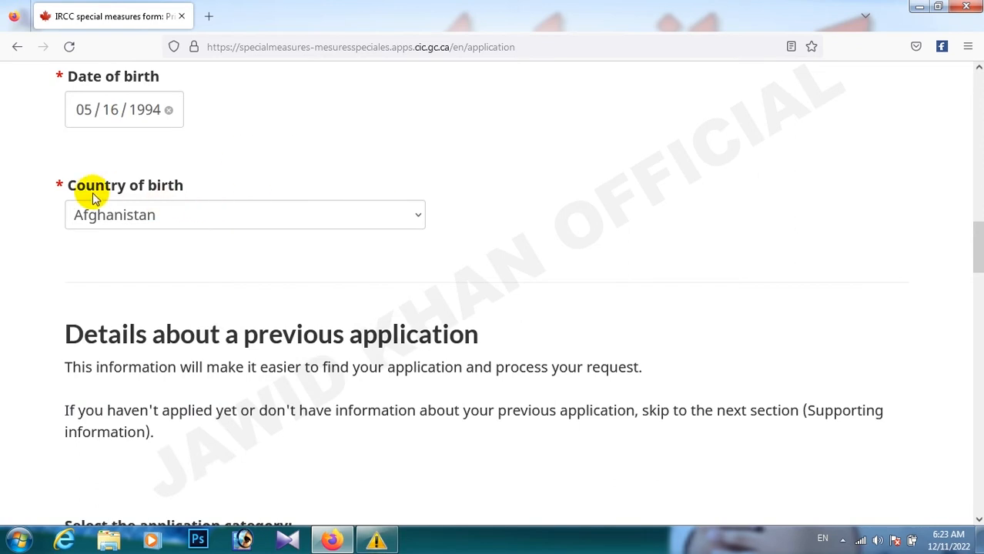
- Choose category Refugee and application Refugee Claim, and tick 'don't know the Application Number'
{"action": "scroll", "coordinate": [214, 262], "scroll_direction": "down", "scroll_amount": 5}
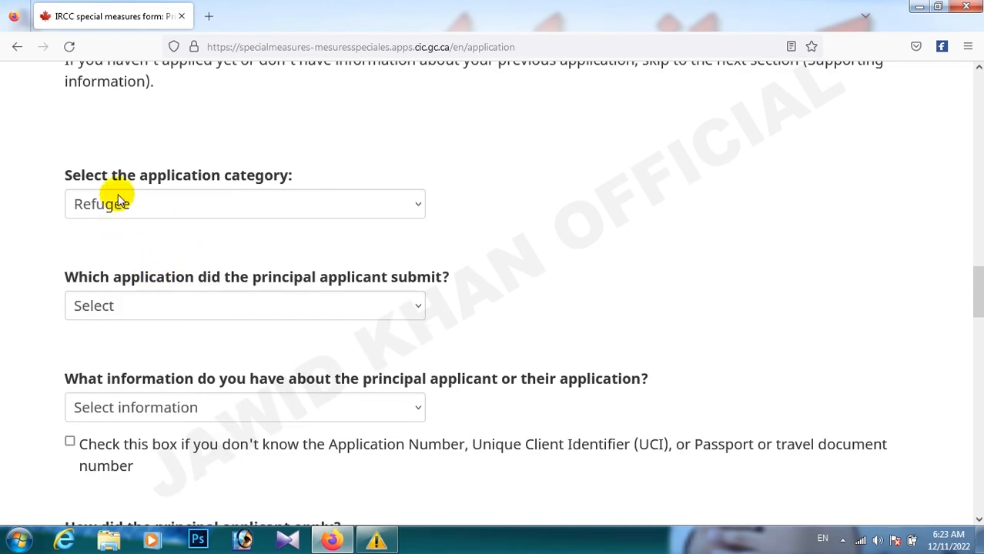
{"action": "left_click", "coordinate": [167, 206]}
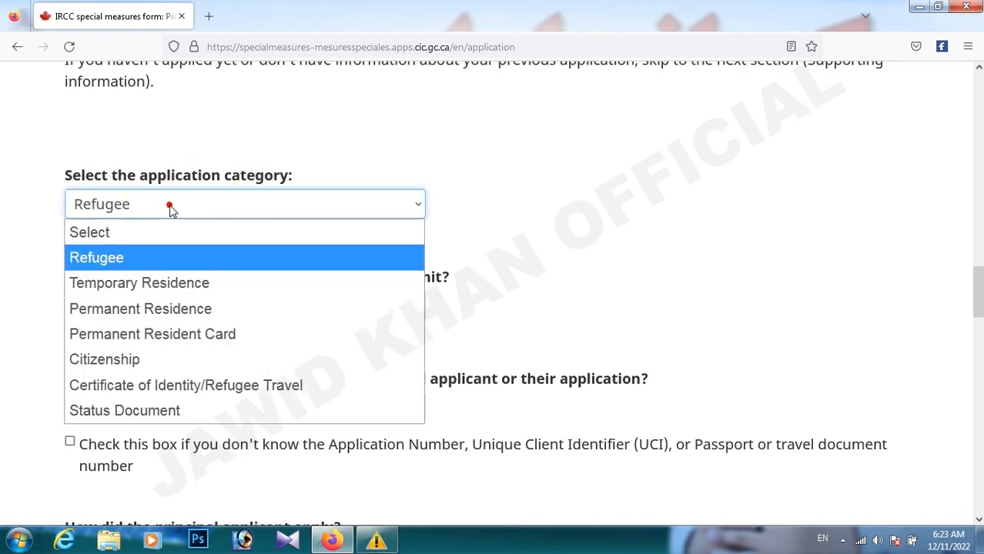
{"action": "left_click", "coordinate": [110, 263]}
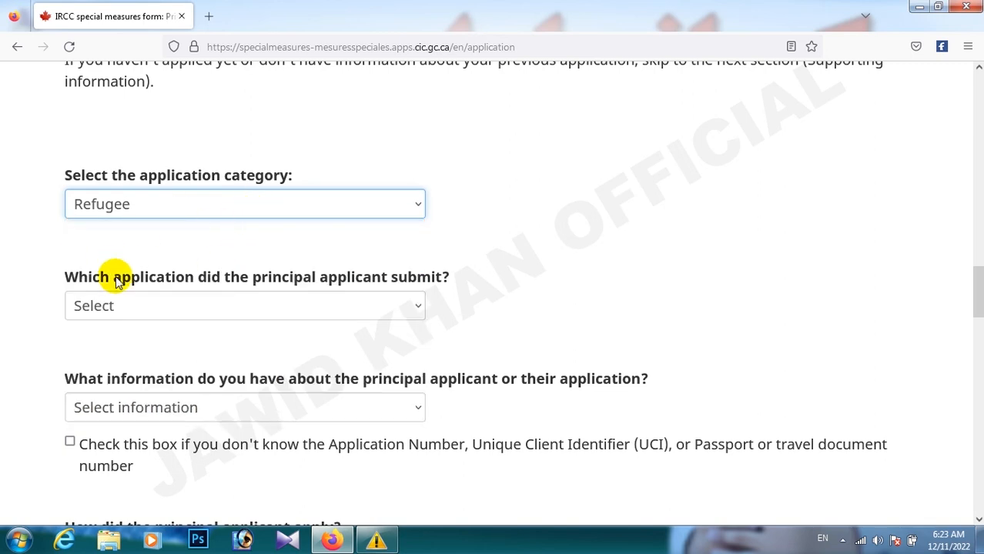
{"action": "scroll", "coordinate": [141, 230], "scroll_direction": "down", "scroll_amount": 2}
{"action": "left_click", "coordinate": [149, 189]}
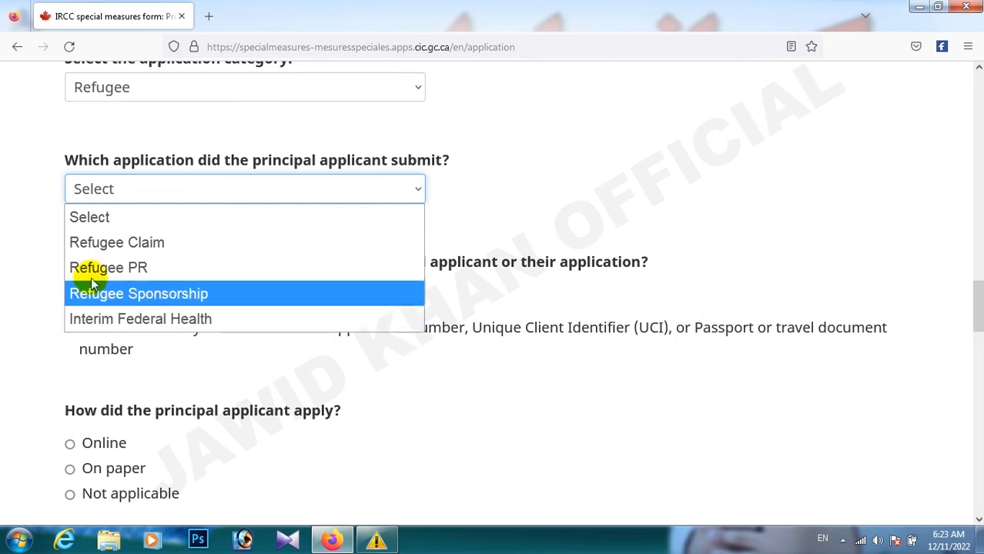
{"action": "left_click", "coordinate": [157, 254]}
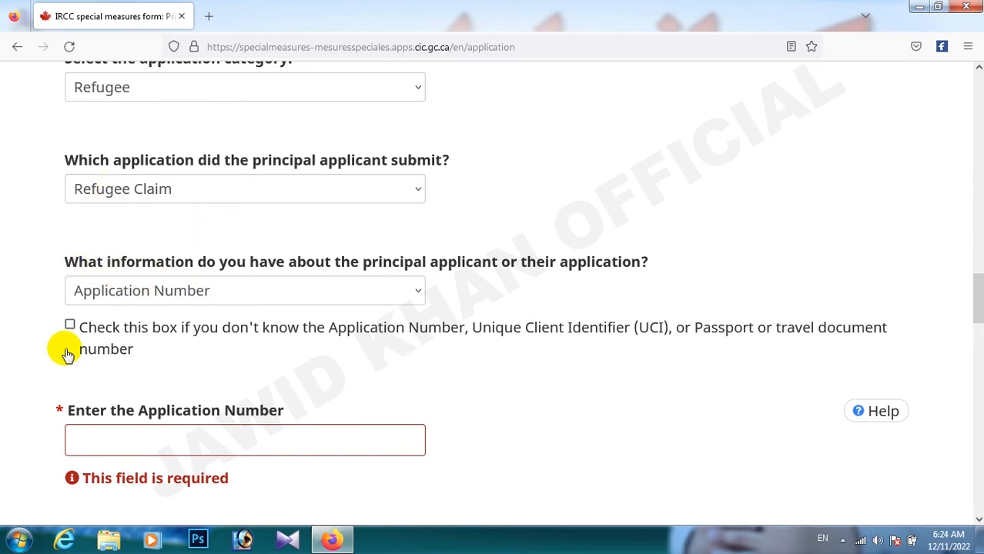
{"action": "left_click", "coordinate": [69, 324]}
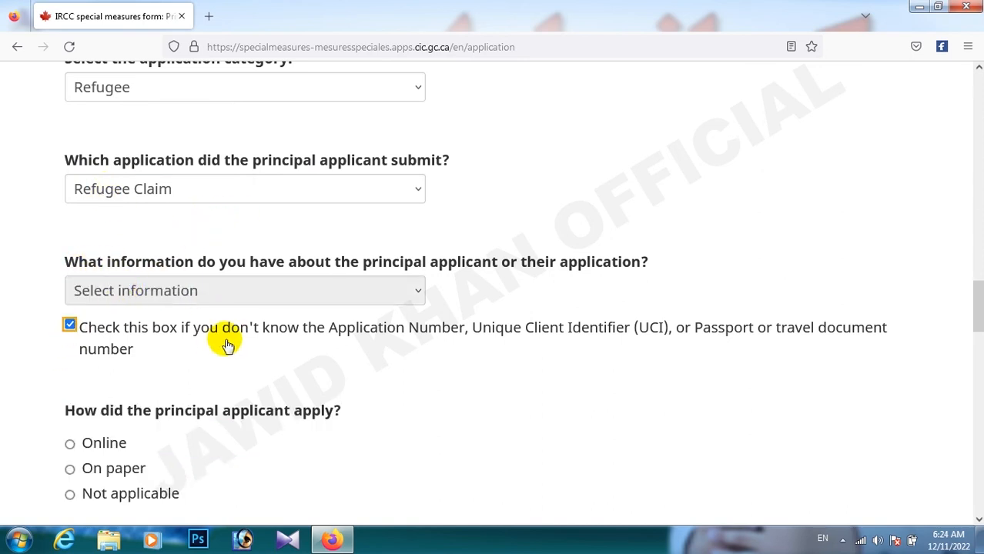
{"action": "scroll", "coordinate": [226, 340], "scroll_direction": "down", "scroll_amount": 2}
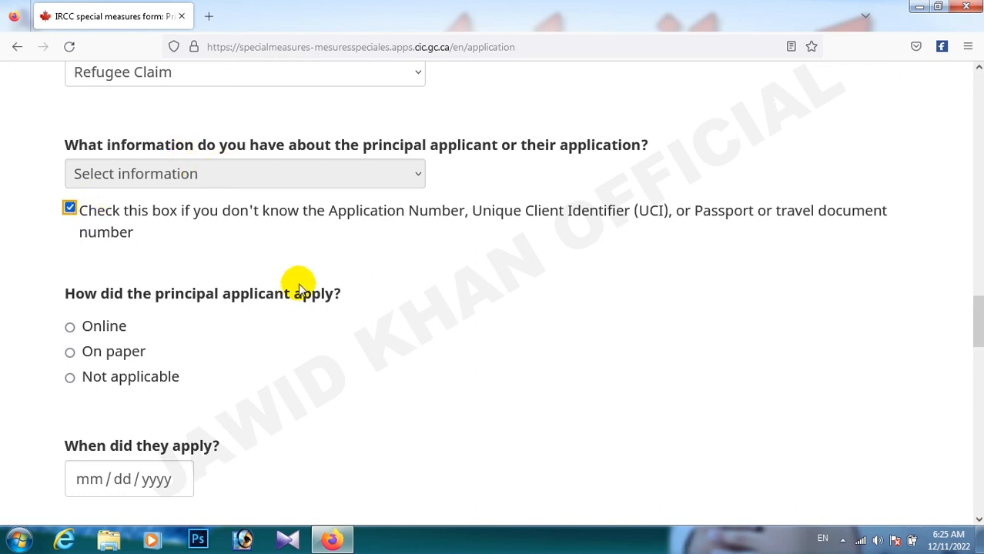
- Select Online as how the principal applicant applied
{"action": "scroll", "coordinate": [281, 162], "scroll_direction": "down", "scroll_amount": 2}
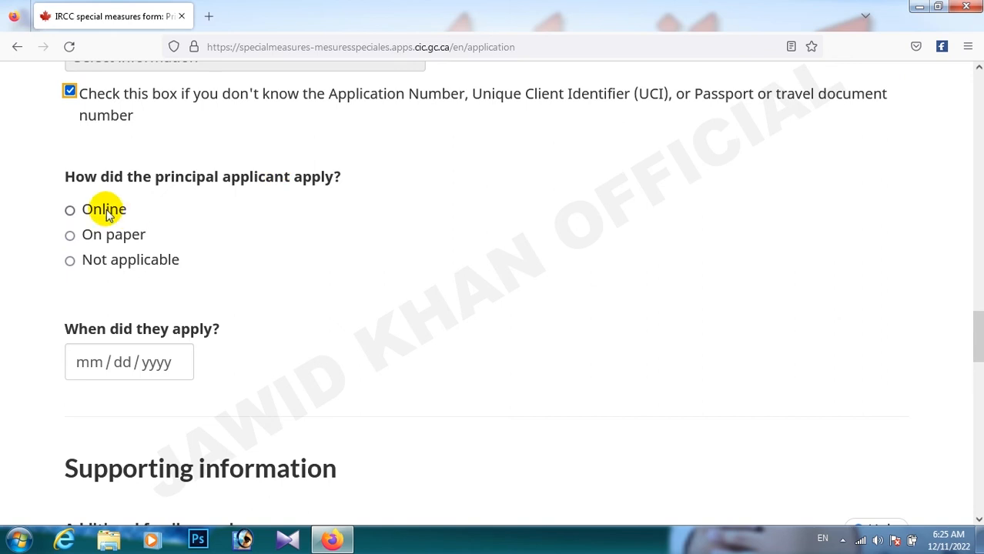
{"action": "double_click", "coordinate": [71, 210]}
{"action": "left_click", "coordinate": [71, 237]}
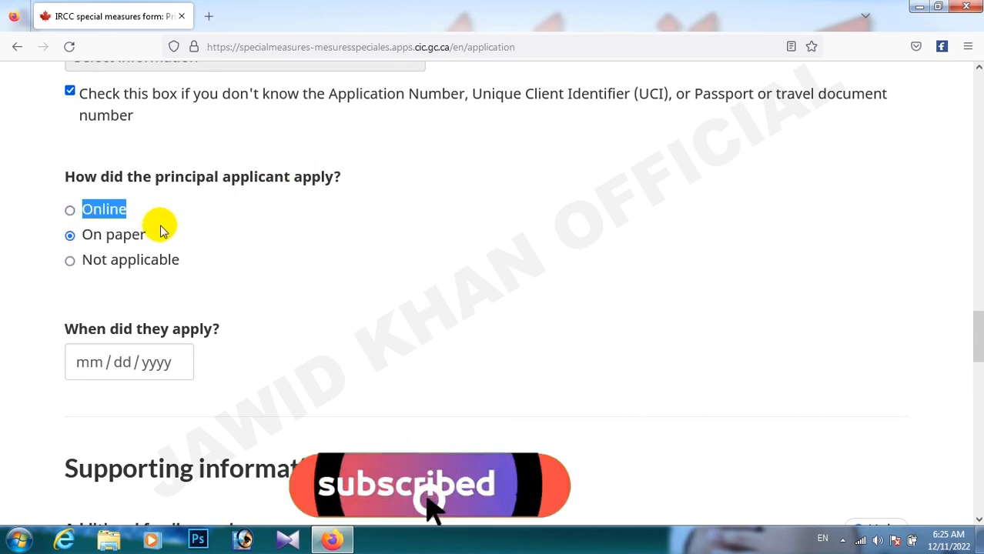
{"action": "left_click", "coordinate": [87, 260]}
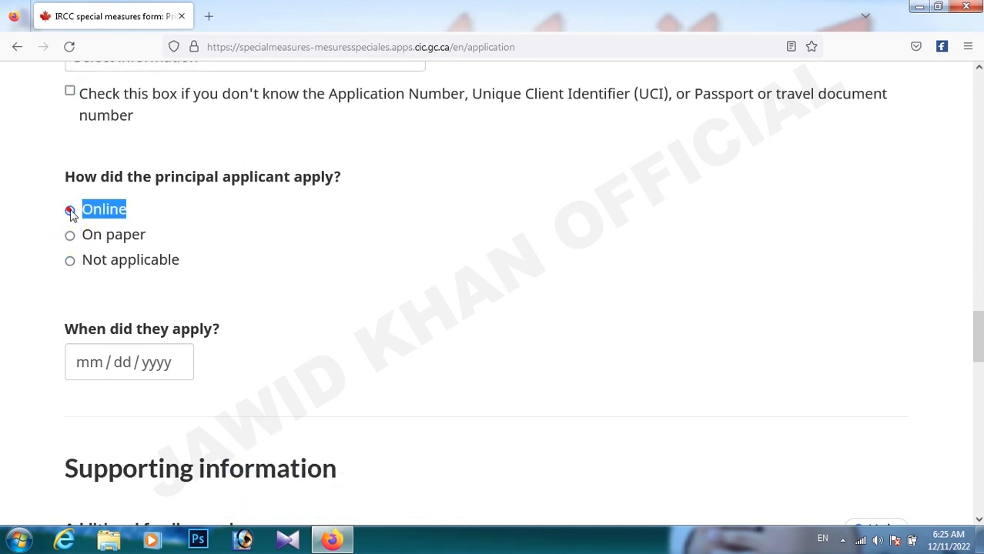
- Set the application date to January 31, 2022
{"action": "scroll", "coordinate": [223, 266], "scroll_direction": "down", "scroll_amount": 3}
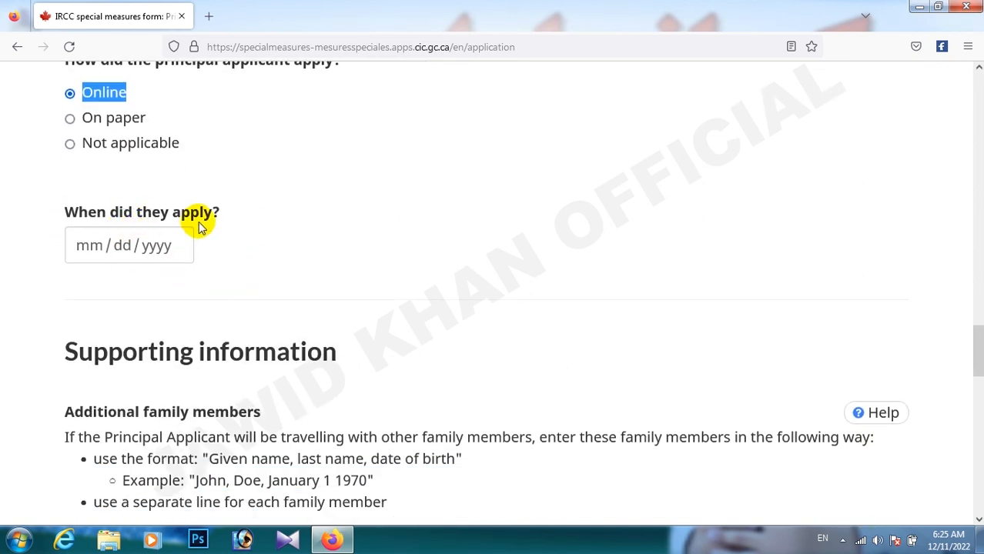
{"action": "left_click", "coordinate": [154, 245]}
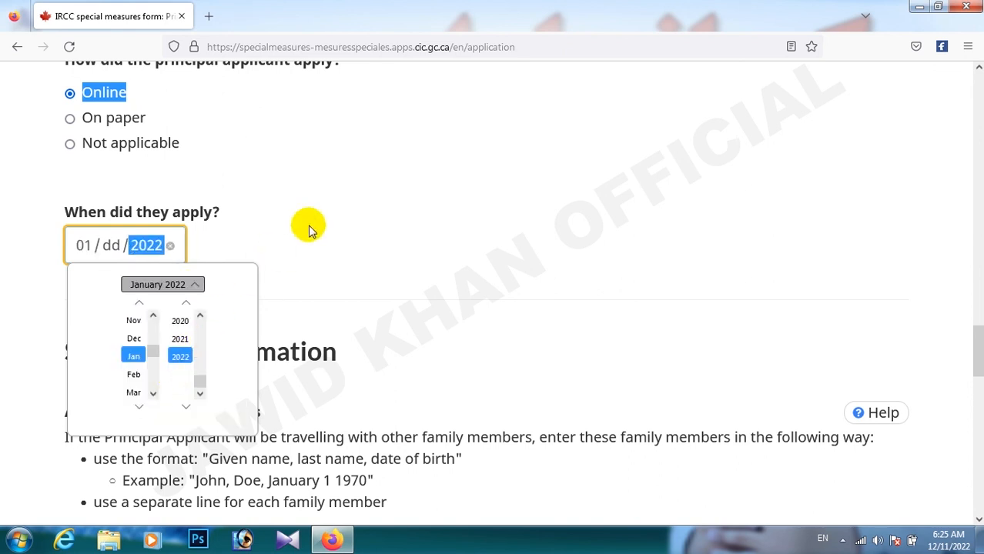
{"action": "left_click", "coordinate": [314, 221]}
{"action": "left_click", "coordinate": [114, 245]}
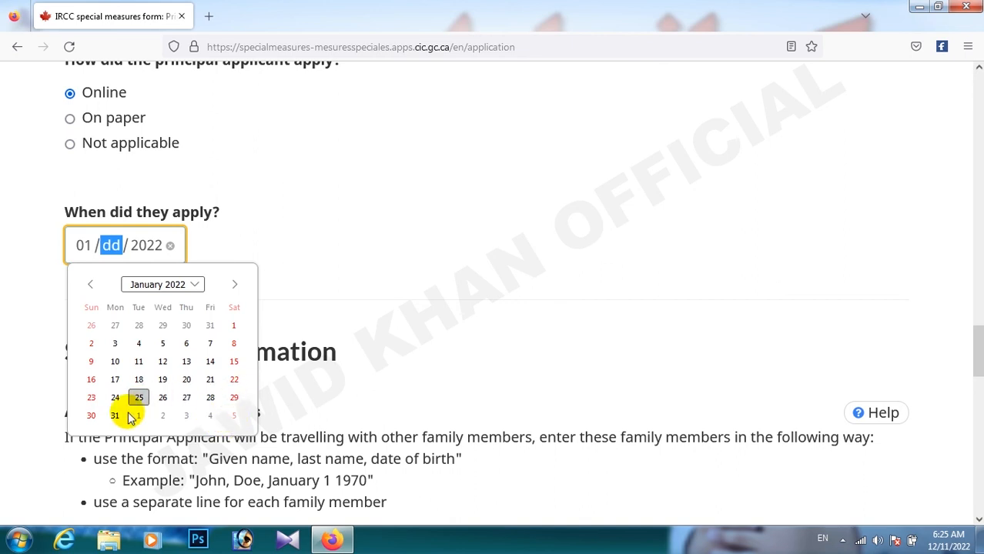
{"action": "left_click", "coordinate": [115, 416]}
{"action": "scroll", "coordinate": [281, 160], "scroll_direction": "down", "scroll_amount": 3}
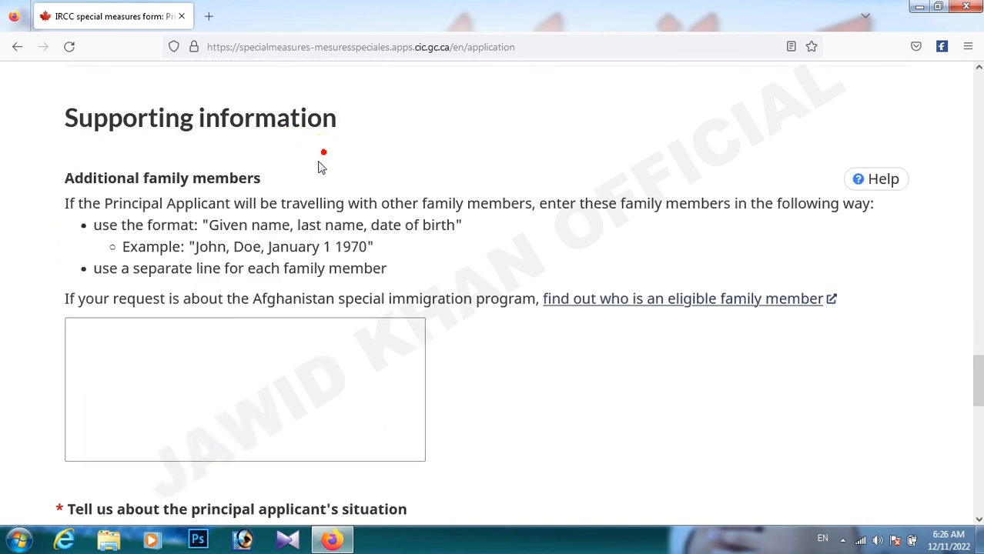
- Enter one additional family member as given name, last name and birth date Jun 2 2006
{"action": "scroll", "coordinate": [262, 204], "scroll_direction": "up", "scroll_amount": 2}
{"action": "left_click_drag", "start_coordinate": [37, 231], "coordinate": [387, 257]}
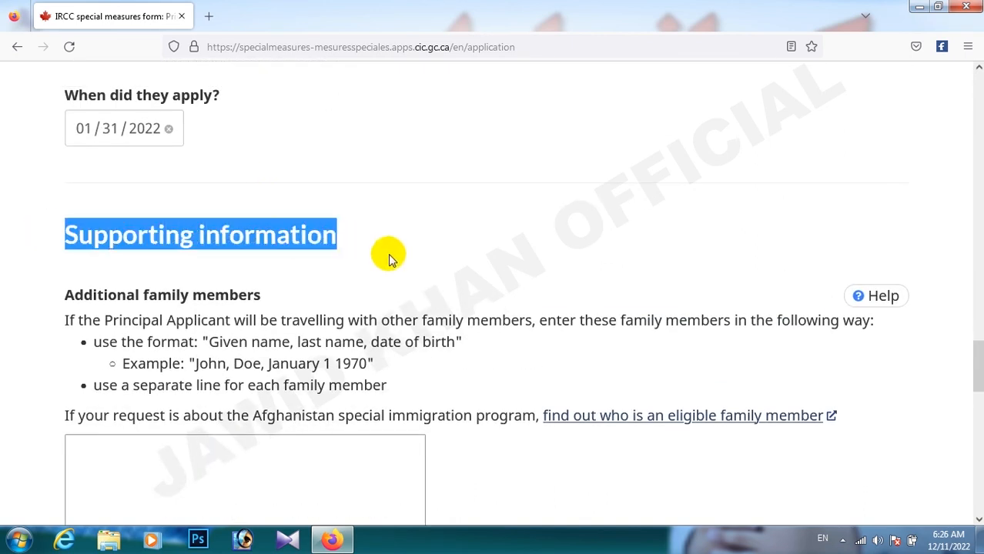
{"action": "left_click", "coordinate": [389, 254]}
{"action": "scroll", "coordinate": [345, 289], "scroll_direction": "down", "scroll_amount": 3}
{"action": "left_click", "coordinate": [88, 324]}
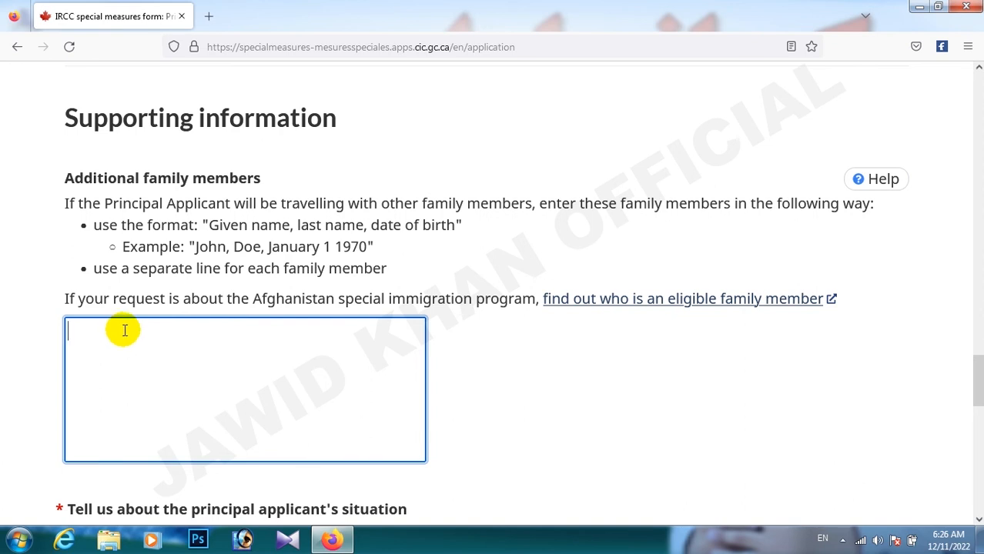
{"action": "left_click_drag", "start_coordinate": [196, 248], "coordinate": [265, 249]}
{"action": "left_click", "coordinate": [265, 248]}
{"action": "left_click_drag", "start_coordinate": [267, 247], "coordinate": [373, 247]}
{"action": "left_click", "coordinate": [322, 248]}
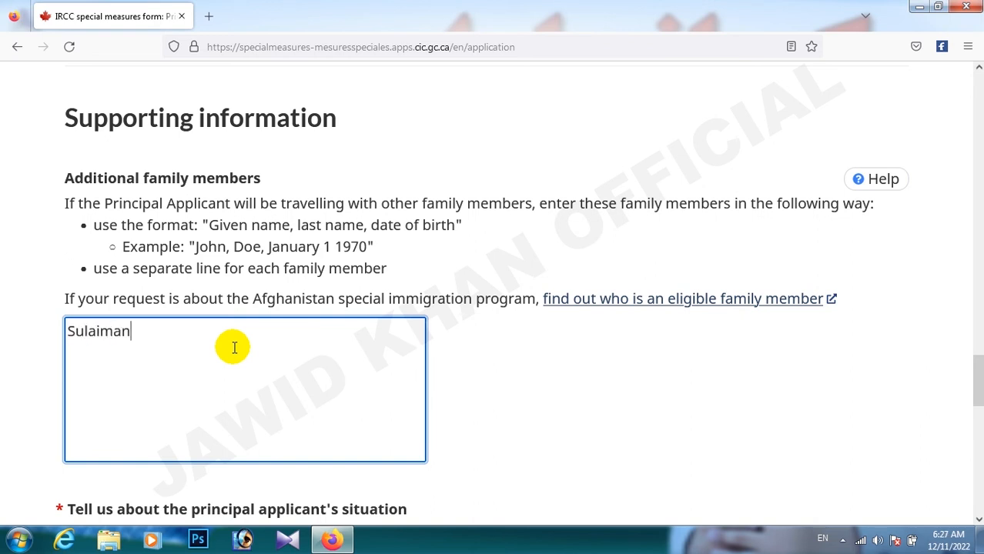
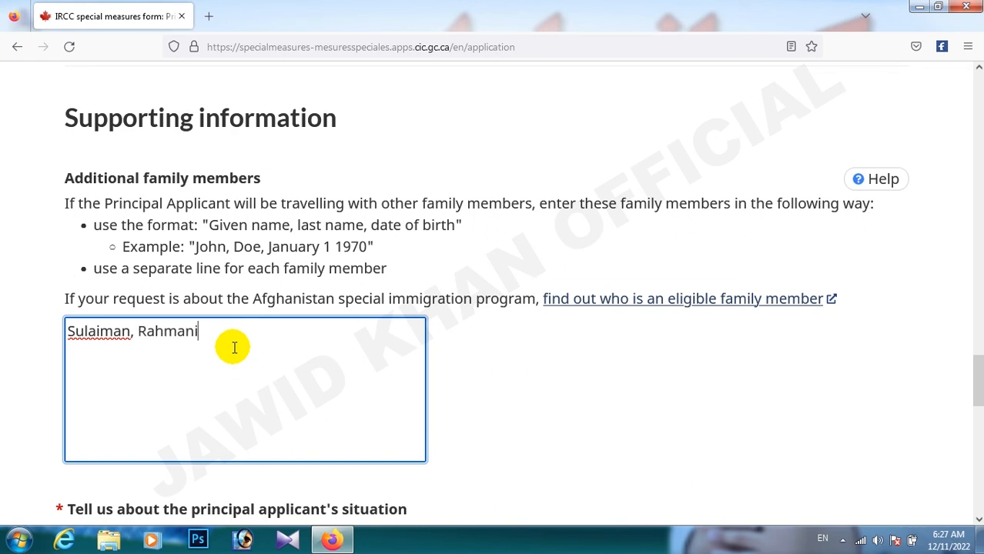
{"action": "type", "text": ", "}
{"action": "type", "text": "Jun 2 2006"}
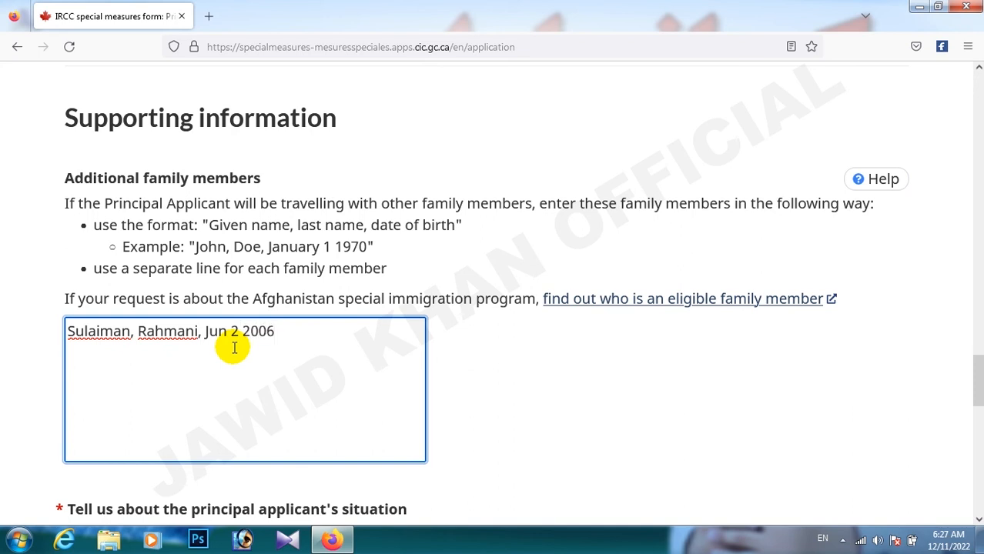
{"action": "left_click", "coordinate": [304, 337]}
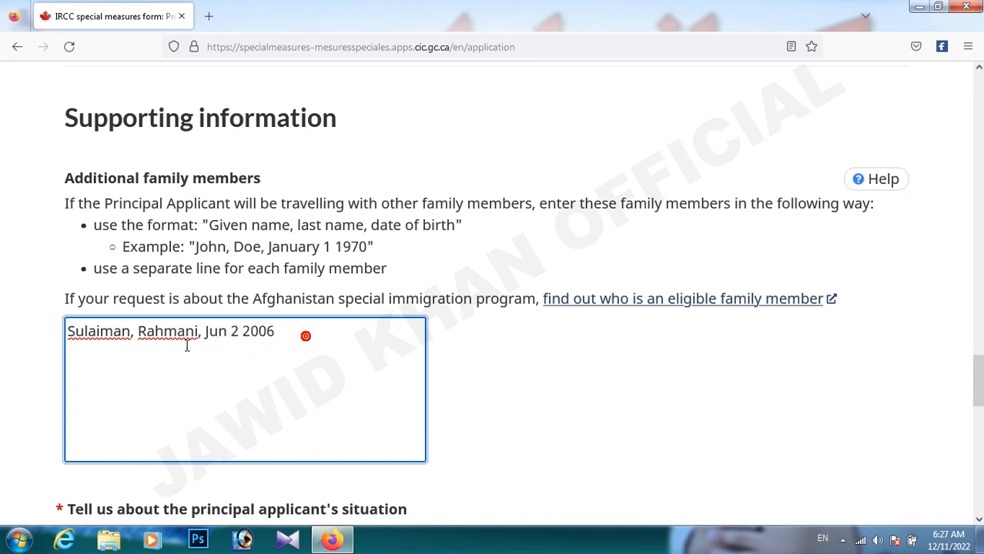
{"action": "left_click", "coordinate": [65, 345], "text": "shift"}
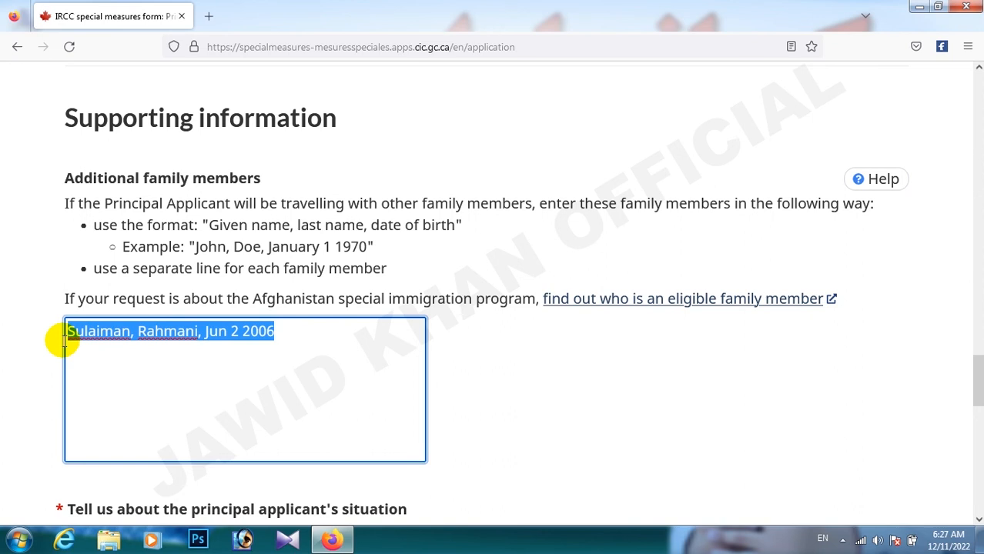
{"action": "left_click", "coordinate": [297, 335]}
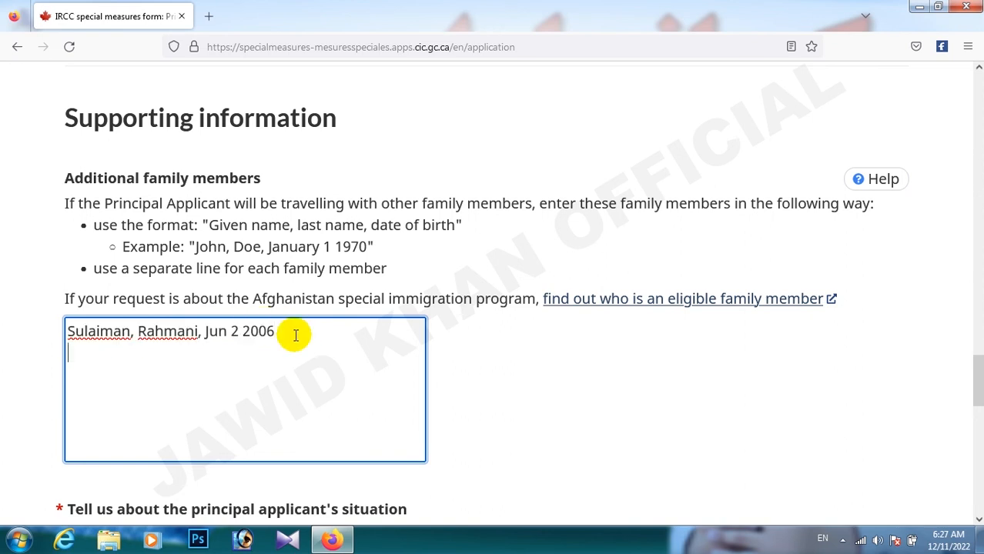
{"action": "scroll", "coordinate": [255, 356], "scroll_direction": "down", "scroll_amount": 5}
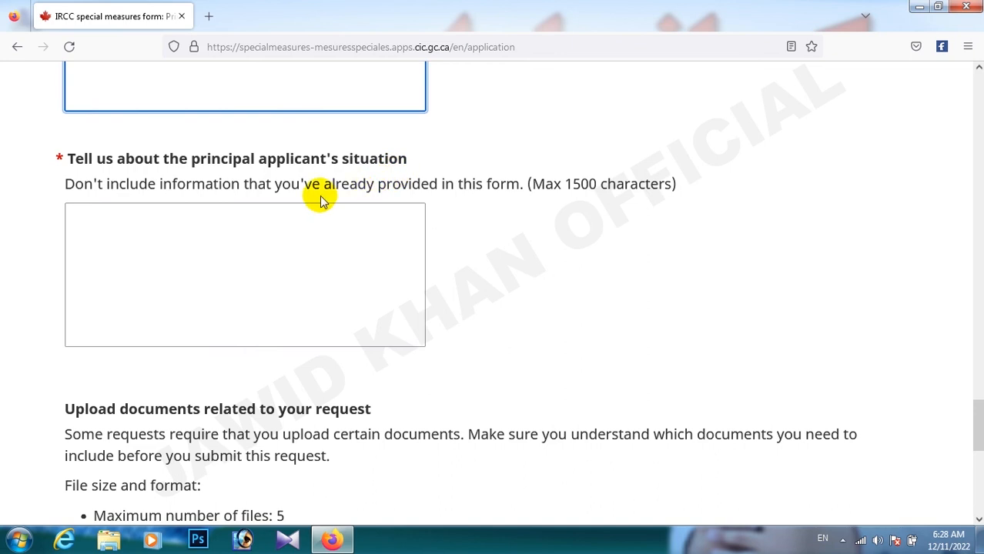
- Fill the situation box with 'dfgdfg…' placeholder text over three lines
{"action": "left_click", "coordinate": [111, 230]}
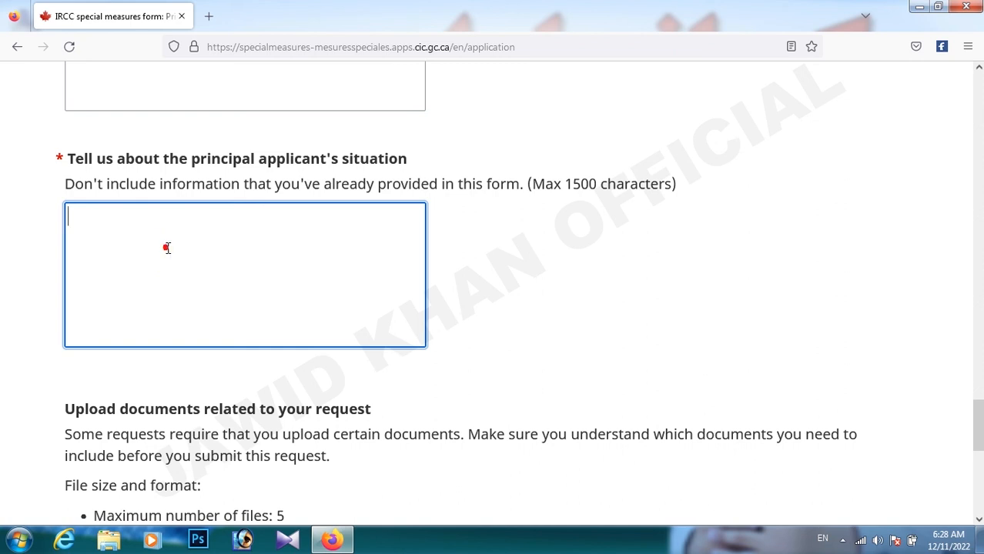
{"action": "type", "text": "df"}
{"action": "left_click", "coordinate": [208, 242]}
{"action": "type", "text": "gdfgfdgdfgdfgdf"}
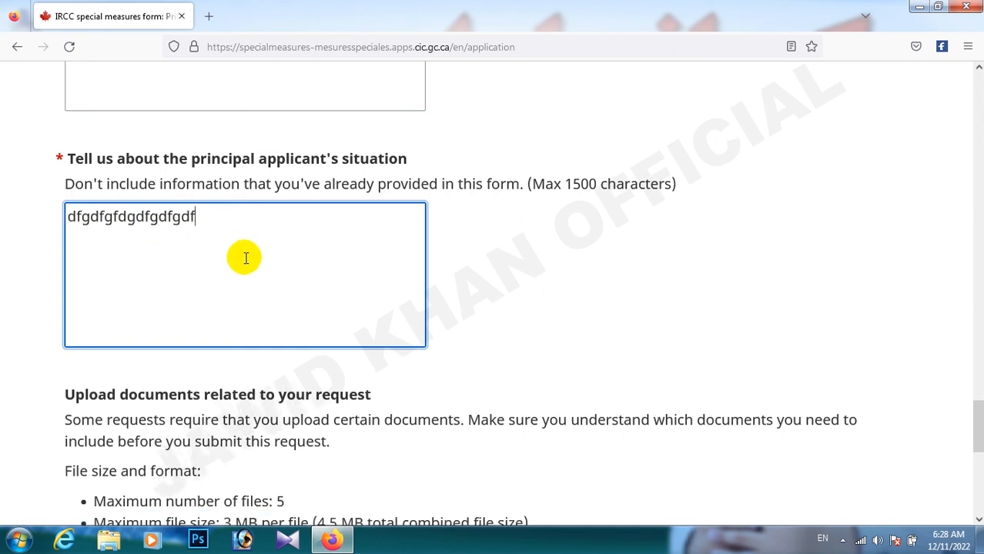
{"action": "type", "text": "gdfgdfgdfgdfgdf"}
{"action": "left_click_drag", "start_coordinate": [566, 184], "coordinate": [593, 183]}
{"action": "left_click", "coordinate": [562, 274]}
{"action": "left_click", "coordinate": [392, 274]}
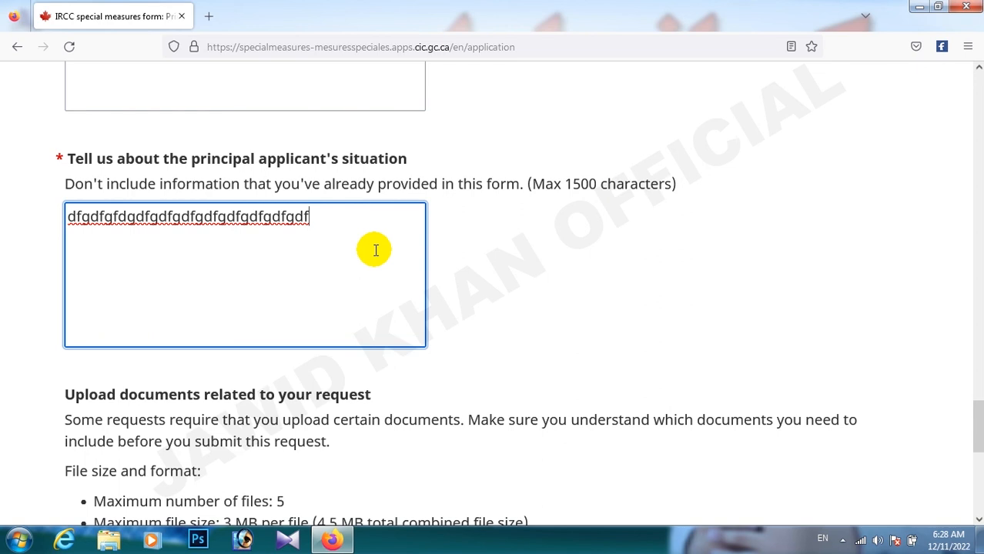
{"action": "key", "text": "Return"}
{"action": "type", "text": "dfgdfgfdsgdsfgdfgdf"}
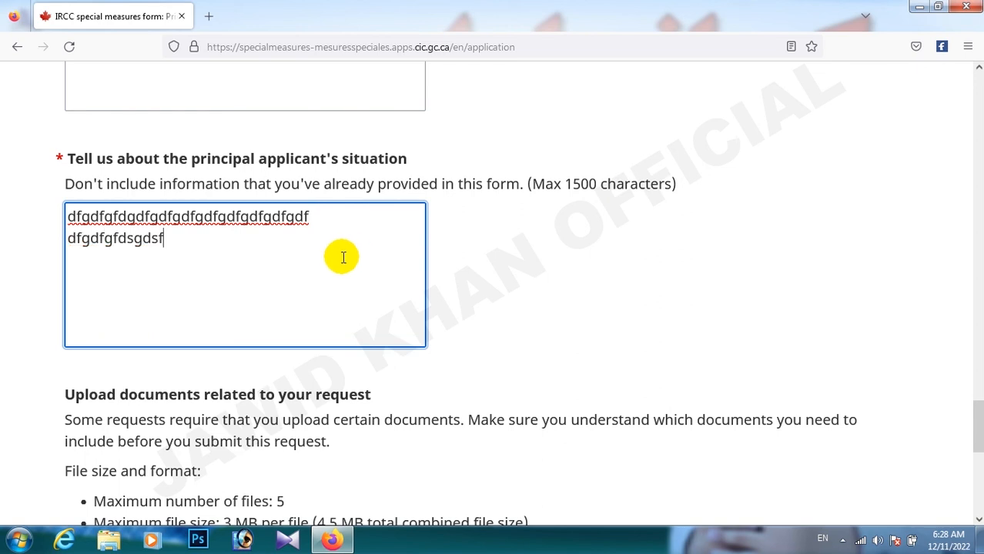
{"action": "key", "text": "Return"}
{"action": "type", "text": "sdfsdf"}
{"action": "scroll", "coordinate": [301, 383], "scroll_direction": "up", "scroll_amount": 3}
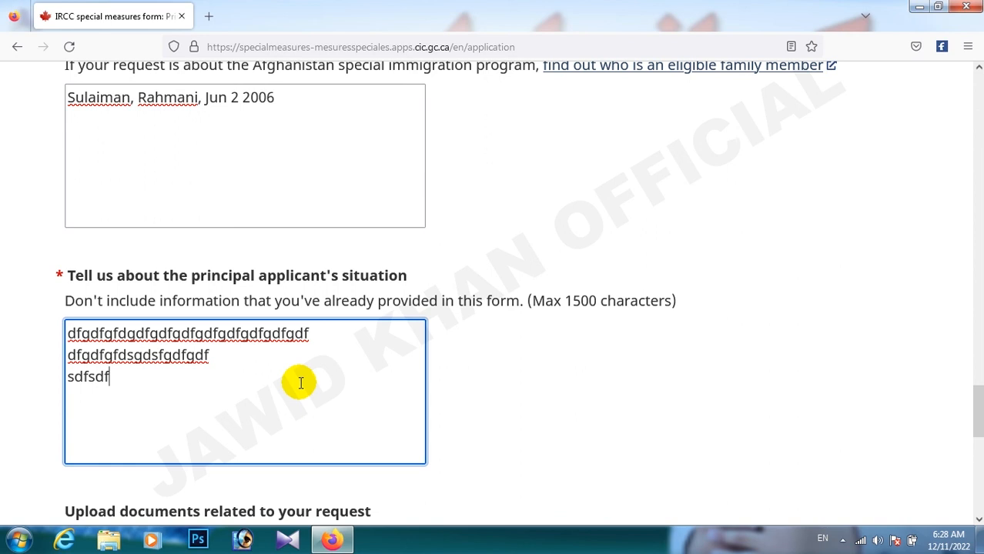
- Highlight the upload limits: 4.5 MB combined size and the accepted DOC and PDF formats
{"action": "scroll", "coordinate": [301, 383], "scroll_direction": "down", "scroll_amount": 6}
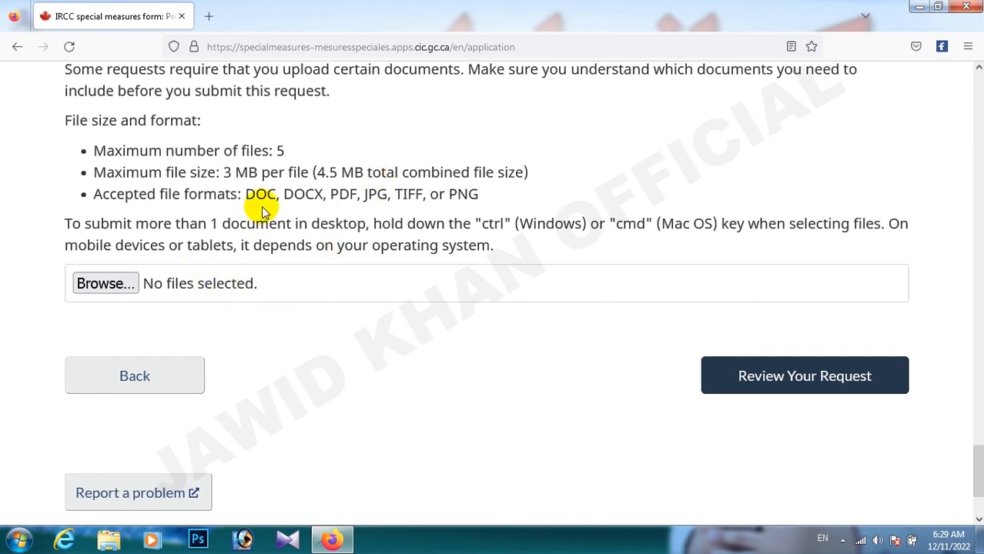
{"action": "scroll", "coordinate": [258, 202], "scroll_direction": "up", "scroll_amount": 1}
{"action": "left_click_drag", "start_coordinate": [286, 268], "coordinate": [272, 267]}
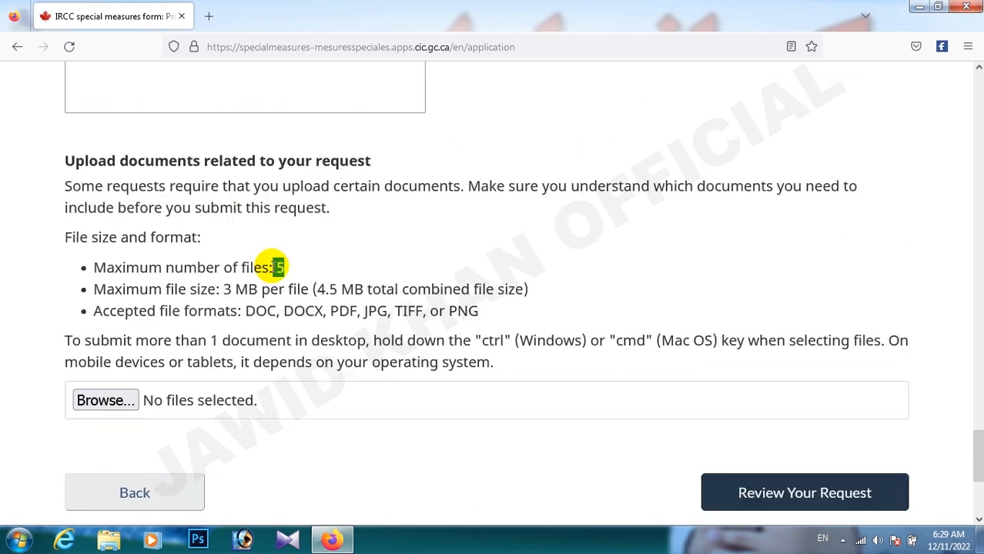
{"action": "scroll", "coordinate": [275, 266], "scroll_direction": "down", "scroll_amount": 1}
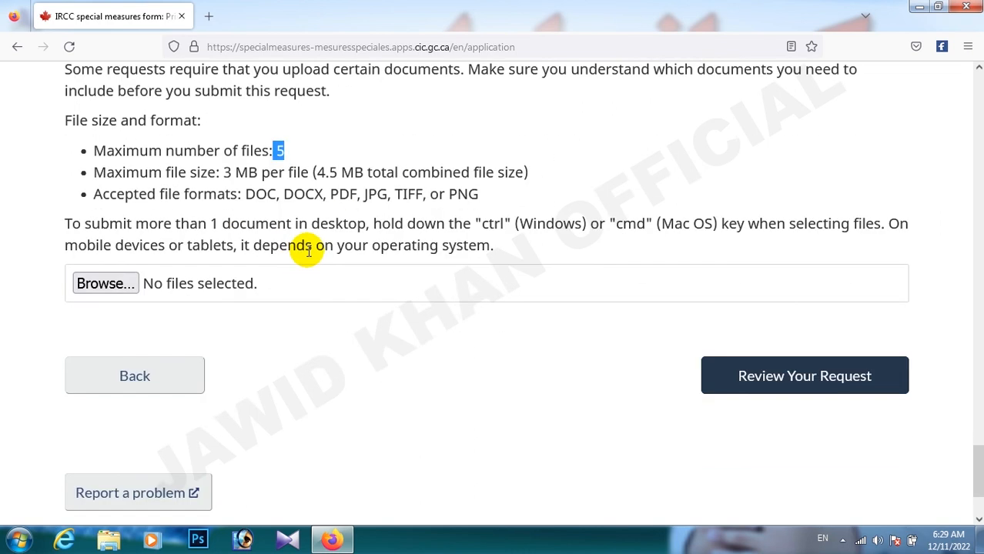
{"action": "left_click_drag", "start_coordinate": [313, 173], "coordinate": [325, 171]}
{"action": "double_click", "coordinate": [324, 172]}
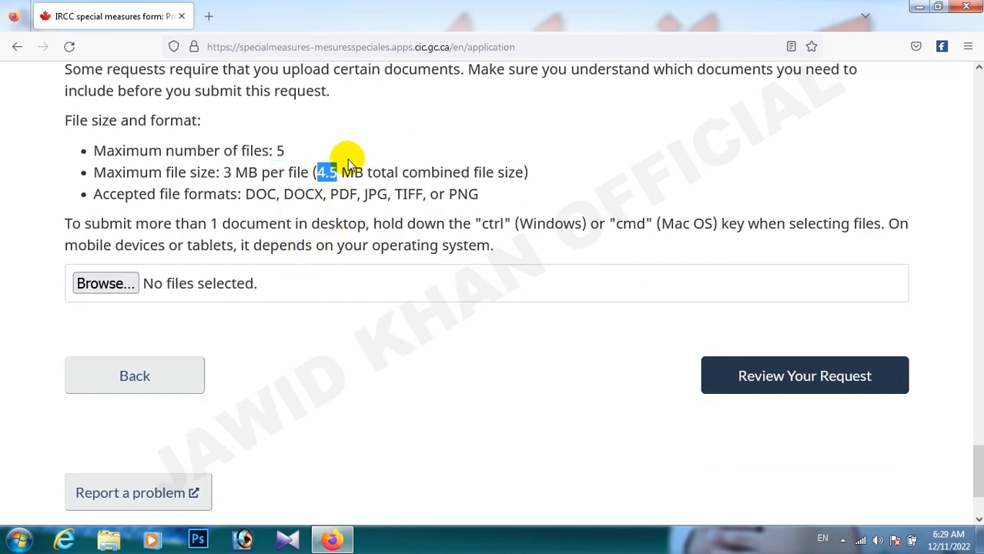
{"action": "left_click", "coordinate": [299, 199]}
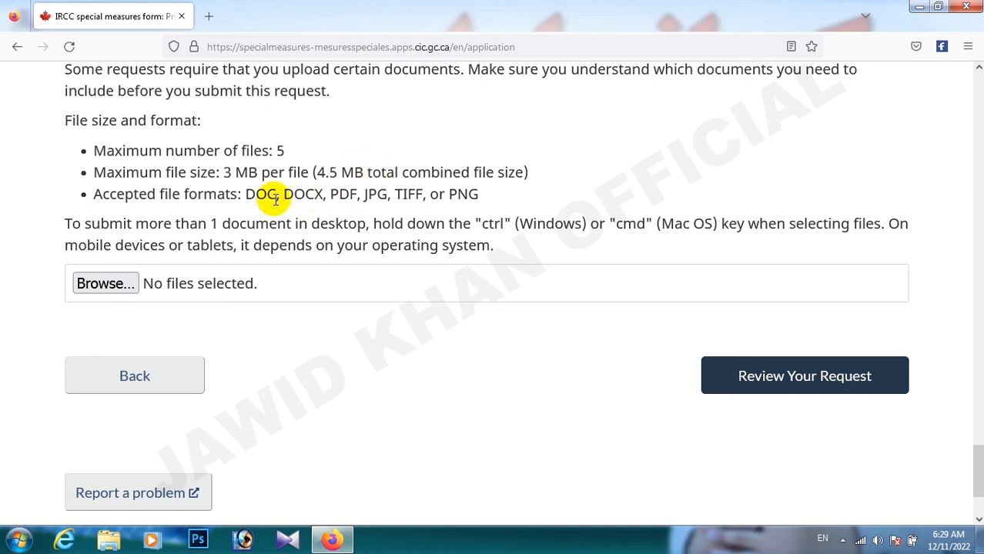
{"action": "double_click", "coordinate": [266, 194]}
{"action": "left_click_drag", "start_coordinate": [336, 194], "coordinate": [360, 194]}
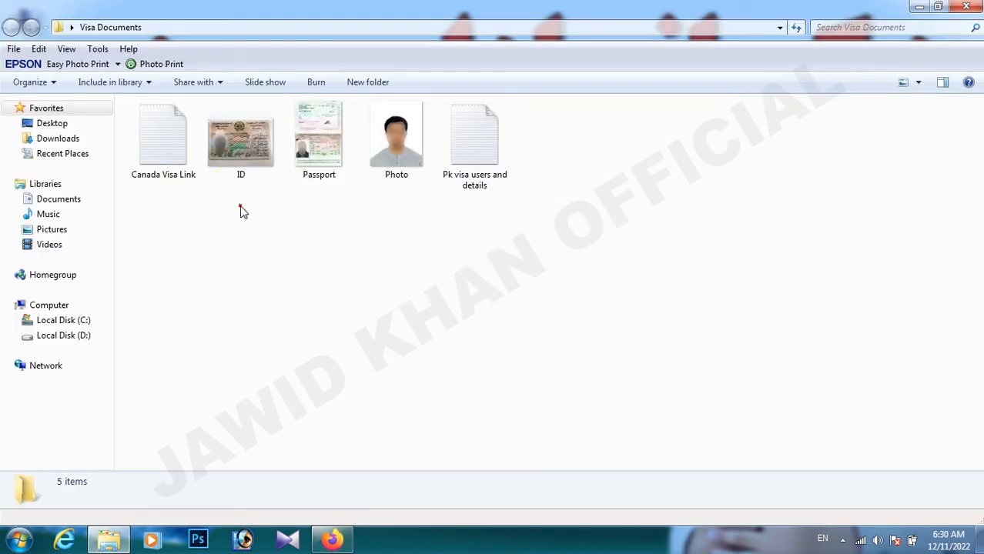
- Select the ID, Passport and Photo files in the Visa Documents folder
{"action": "left_click_drag", "start_coordinate": [241, 208], "coordinate": [242, 125]}
{"action": "left_click_drag", "start_coordinate": [310, 206], "coordinate": [323, 148]}
{"action": "left_click_drag", "start_coordinate": [399, 213], "coordinate": [402, 148]}
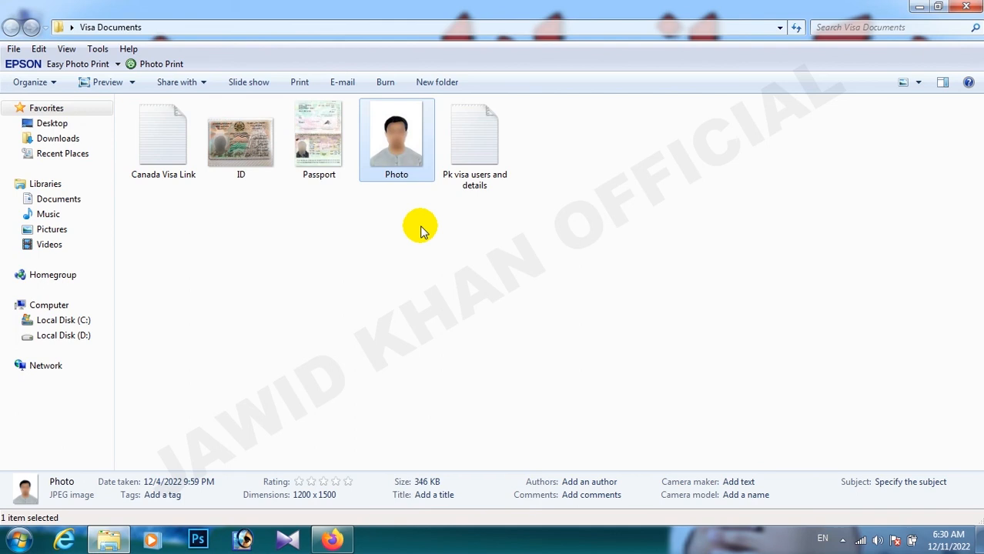
- Close the Visa Documents window and go back to the form showing Photo.jpg (0.3 MB) attached
{"action": "left_click", "coordinate": [965, 6]}
{"action": "left_click", "coordinate": [332, 539]}
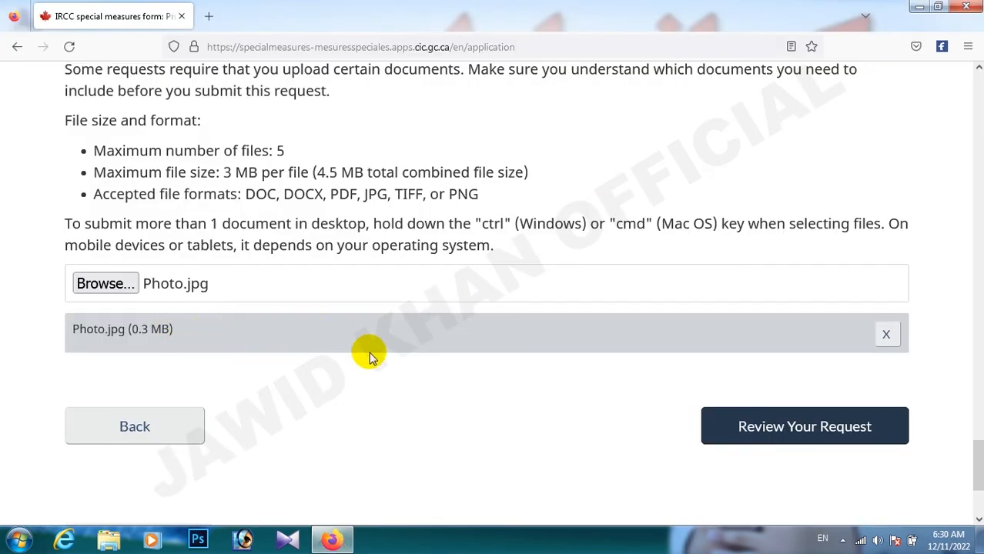
- Remove the lone Photo.jpg and attach ID.jpg, Passport.jpg and Photo.jpg together
{"action": "left_click", "coordinate": [885, 335]}
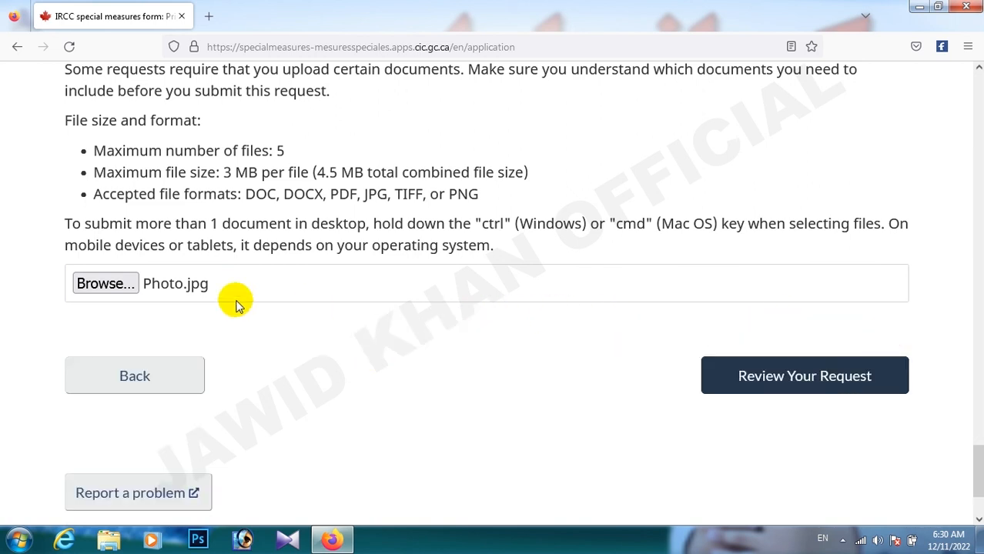
{"action": "left_click", "coordinate": [105, 283]}
{"action": "left_click_drag", "start_coordinate": [408, 180], "coordinate": [258, 81]}
{"action": "left_click", "coordinate": [847, 500]}
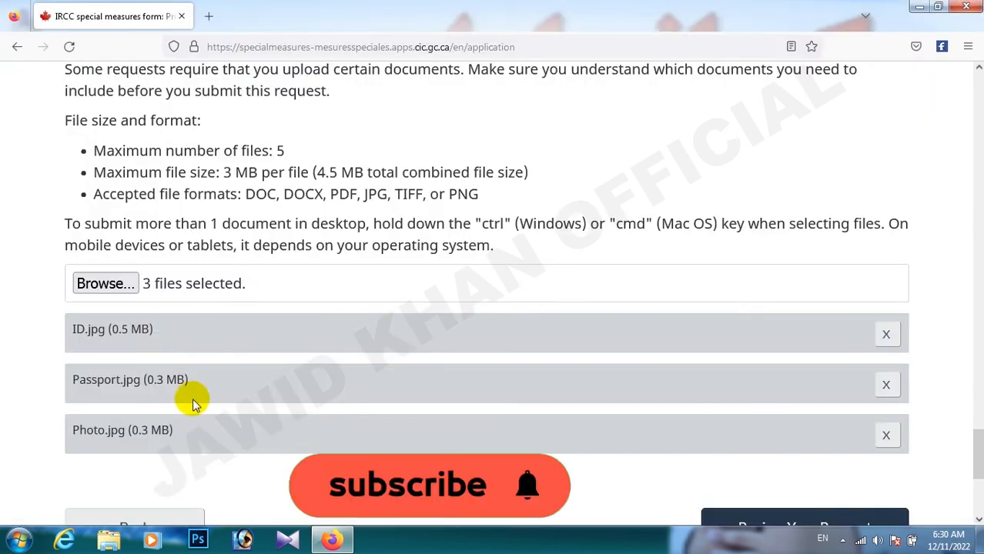
- Check the three attached files and continue to the Review your request page
{"action": "scroll", "coordinate": [281, 376], "scroll_direction": "down", "scroll_amount": 3}
{"action": "scroll", "coordinate": [289, 372], "scroll_direction": "down", "scroll_amount": 3}
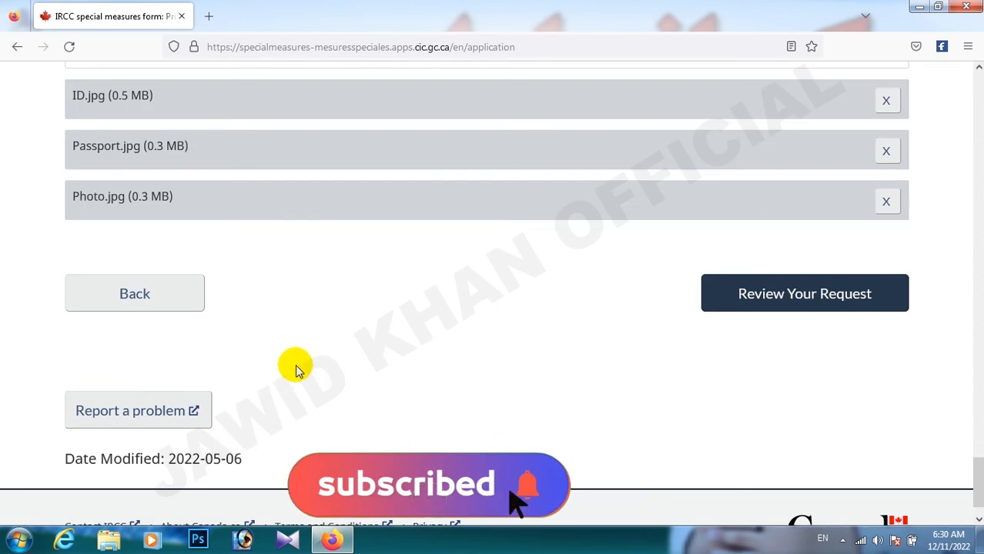
{"action": "scroll", "coordinate": [472, 329], "scroll_direction": "up", "scroll_amount": 12}
{"action": "scroll", "coordinate": [374, 184], "scroll_direction": "up", "scroll_amount": 15}
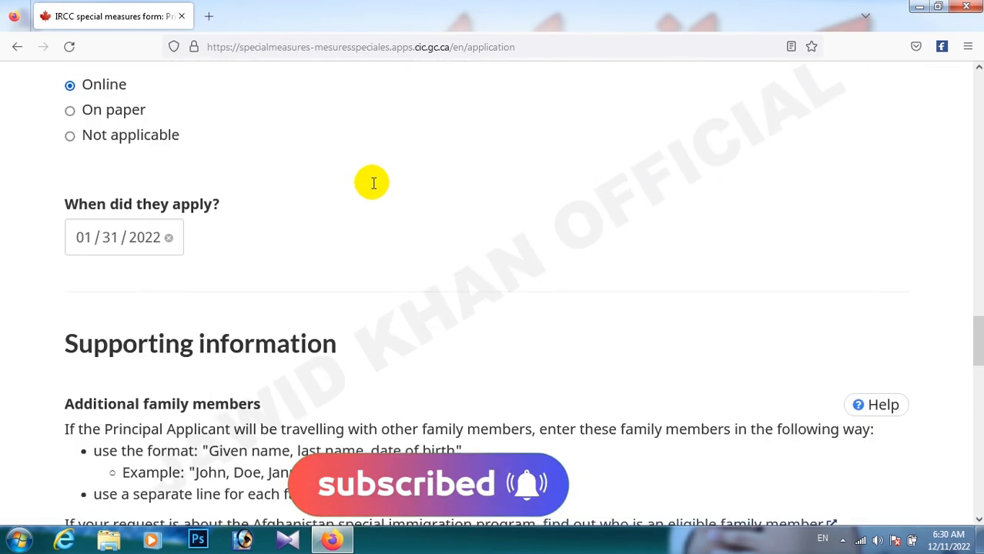
{"action": "scroll", "coordinate": [428, 268], "scroll_direction": "down", "scroll_amount": 16}
{"action": "scroll", "coordinate": [639, 329], "scroll_direction": "down", "scroll_amount": 10}
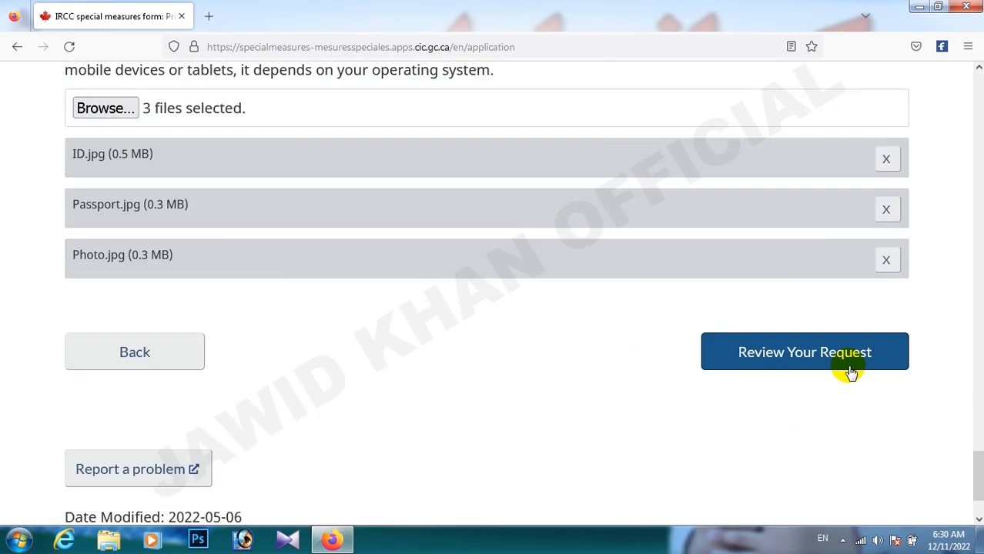
{"action": "left_click", "coordinate": [842, 254]}
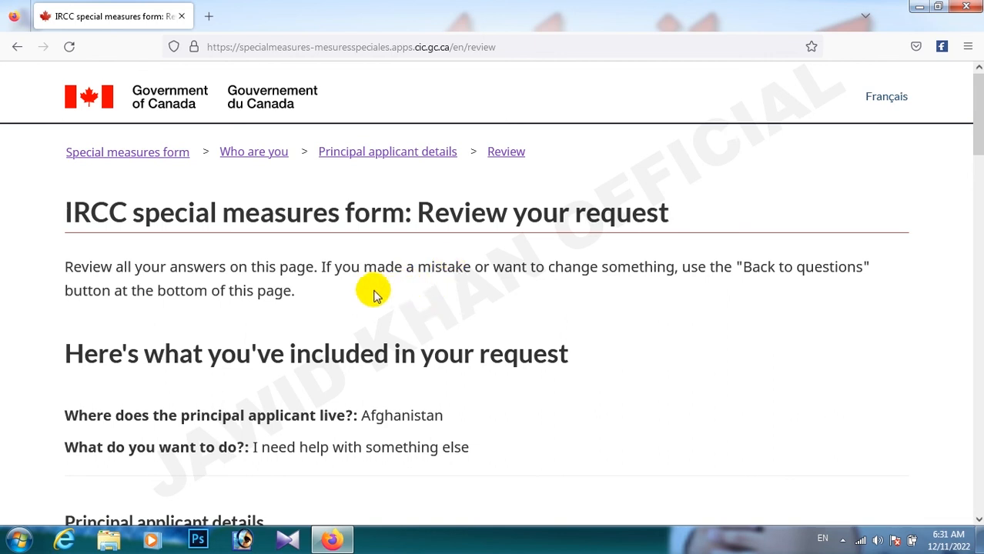
- Scroll through each answer on the Review your request page down to Consent and disclaimer
{"action": "scroll", "coordinate": [393, 323], "scroll_direction": "down", "scroll_amount": 3}
{"action": "scroll", "coordinate": [378, 327], "scroll_direction": "up", "scroll_amount": 3}
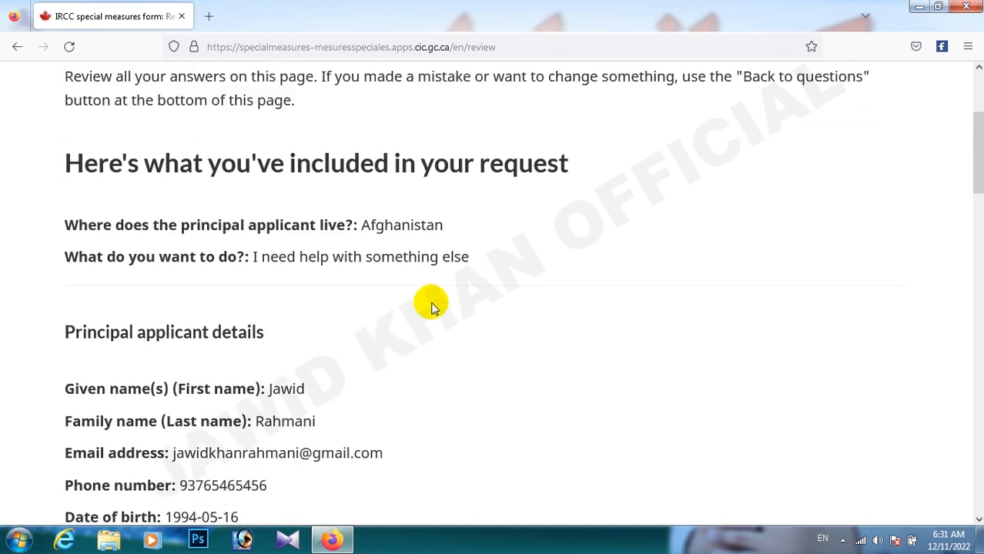
{"action": "scroll", "coordinate": [297, 334], "scroll_direction": "down", "scroll_amount": 2}
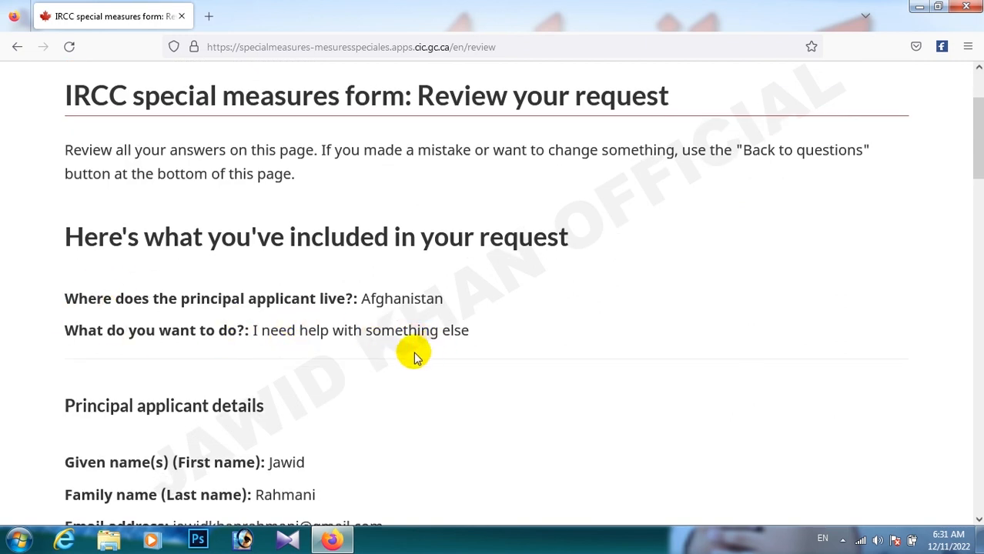
{"action": "scroll", "coordinate": [354, 380], "scroll_direction": "down", "scroll_amount": 3}
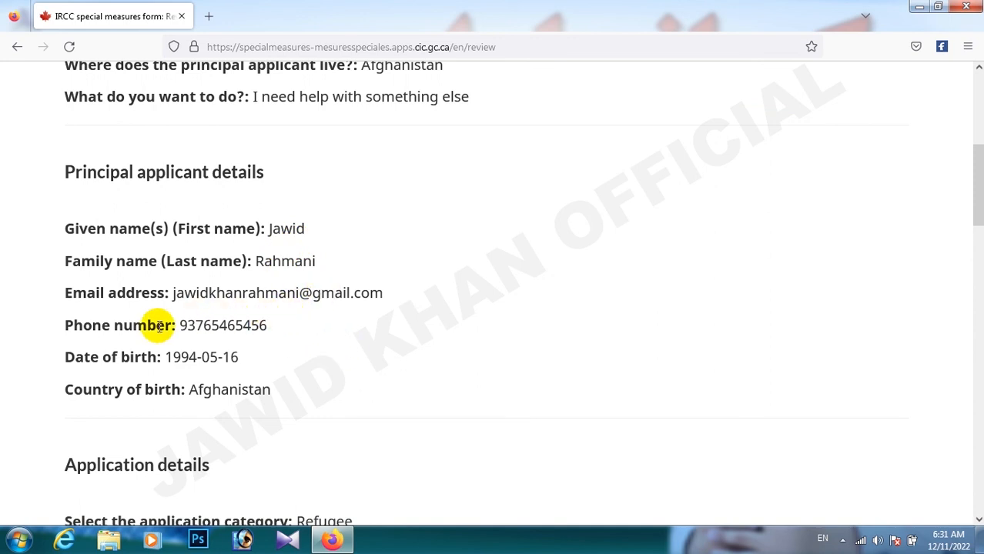
{"action": "scroll", "coordinate": [212, 325], "scroll_direction": "down", "scroll_amount": 3}
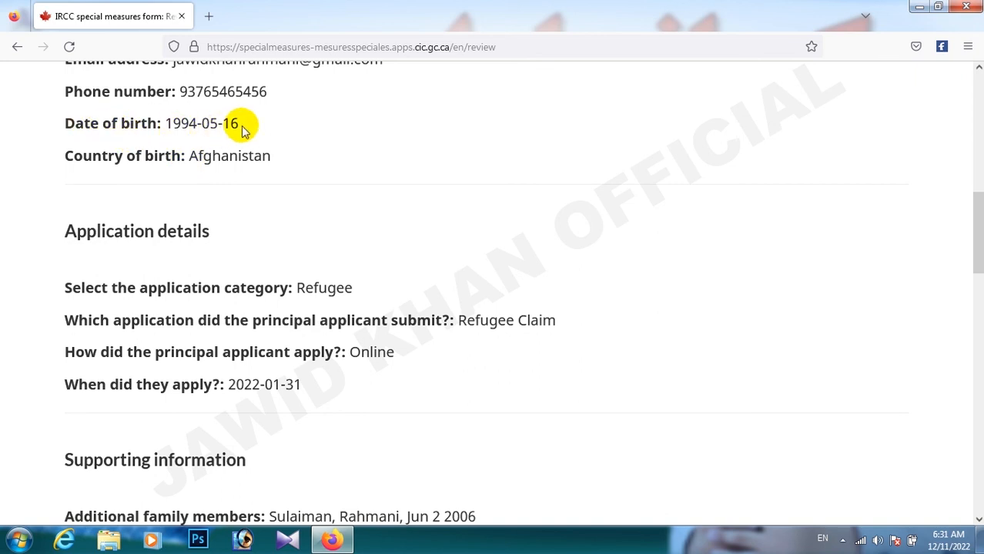
{"action": "scroll", "coordinate": [269, 192], "scroll_direction": "down", "scroll_amount": 2}
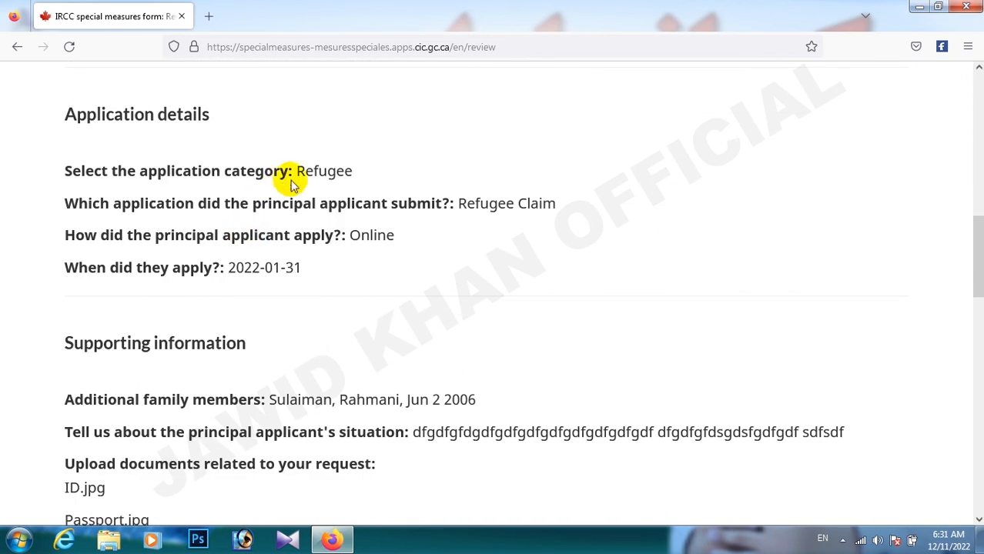
{"action": "scroll", "coordinate": [451, 376], "scroll_direction": "down", "scroll_amount": 3}
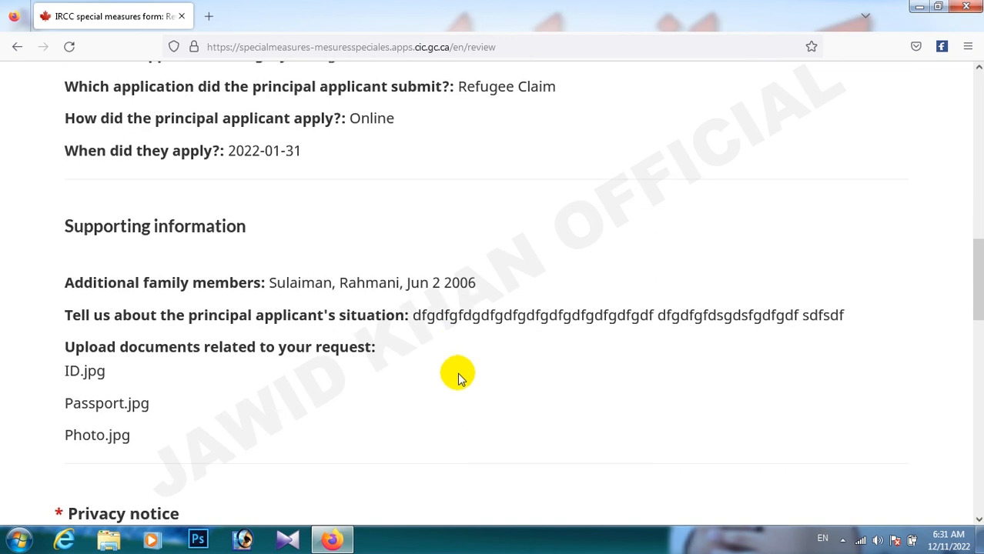
{"action": "scroll", "coordinate": [431, 370], "scroll_direction": "down", "scroll_amount": 3}
{"action": "scroll", "coordinate": [450, 293], "scroll_direction": "down", "scroll_amount": 5}
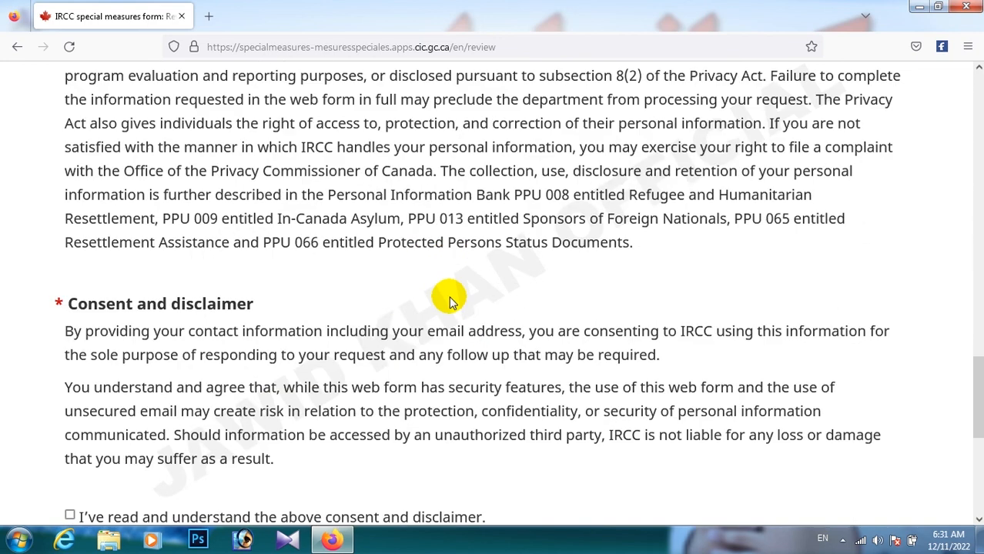
{"action": "scroll", "coordinate": [450, 300], "scroll_direction": "down", "scroll_amount": 5}
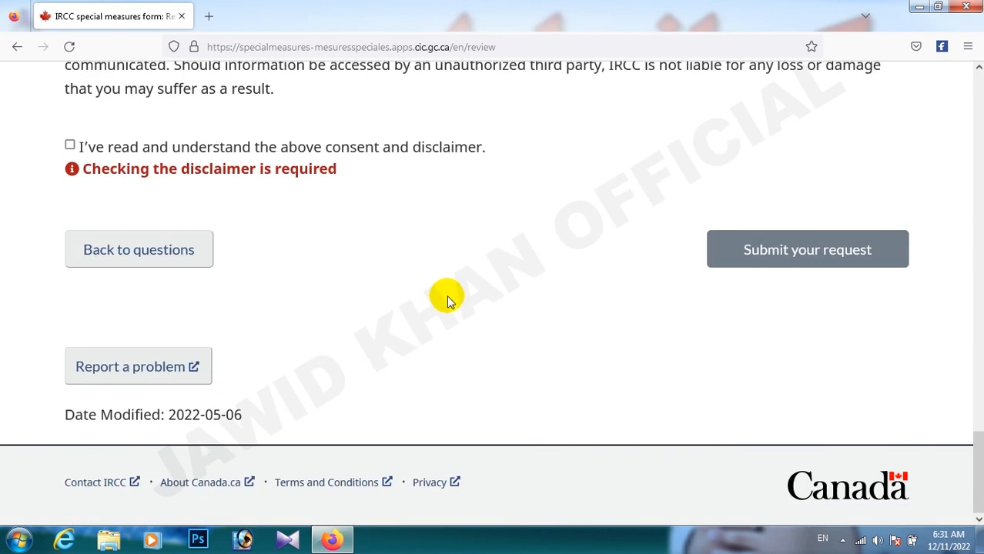
- Tick the 'I've read and understand the above consent and disclaimer' checkbox
{"action": "scroll", "coordinate": [77, 154], "scroll_direction": "up", "scroll_amount": 3}
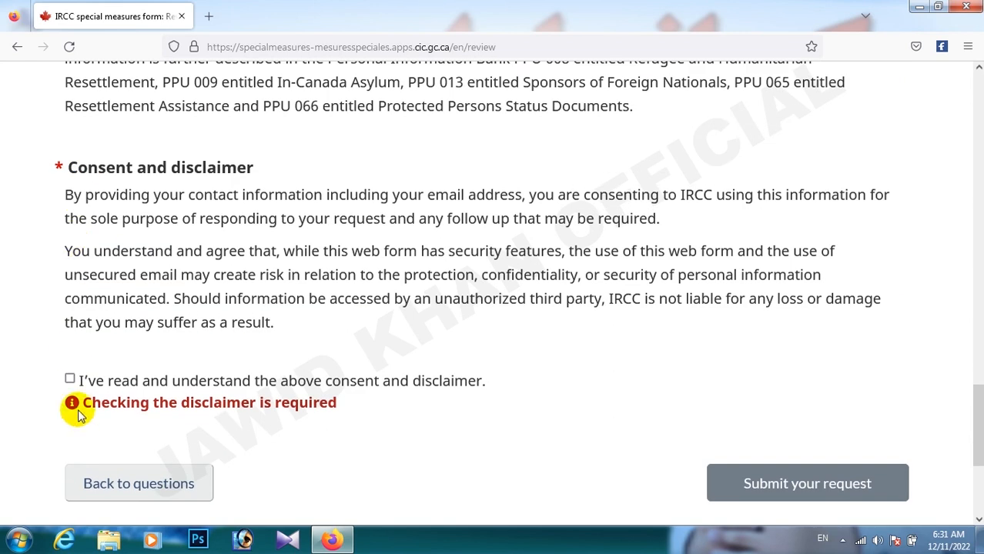
{"action": "left_click", "coordinate": [69, 380]}
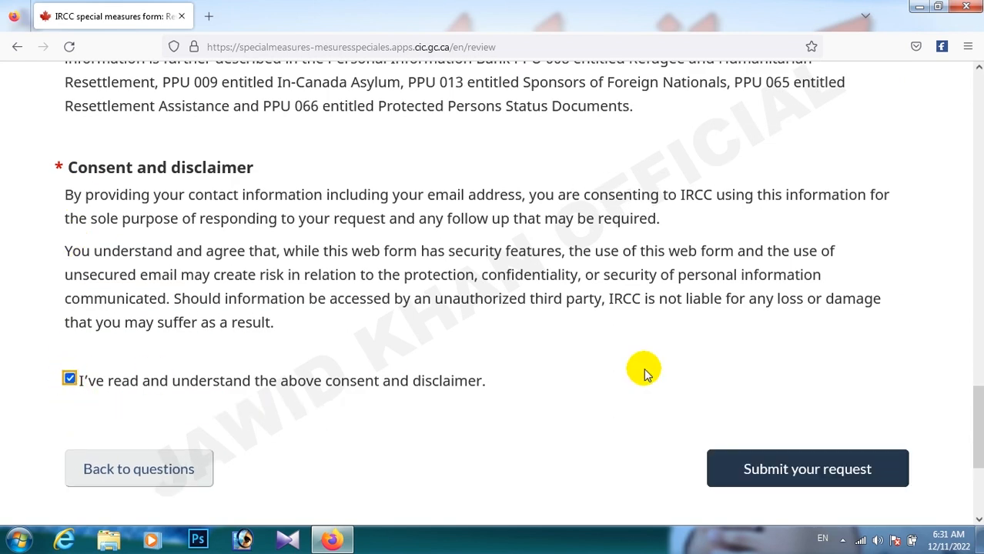
{"action": "scroll", "coordinate": [793, 397], "scroll_direction": "down", "scroll_amount": 2}
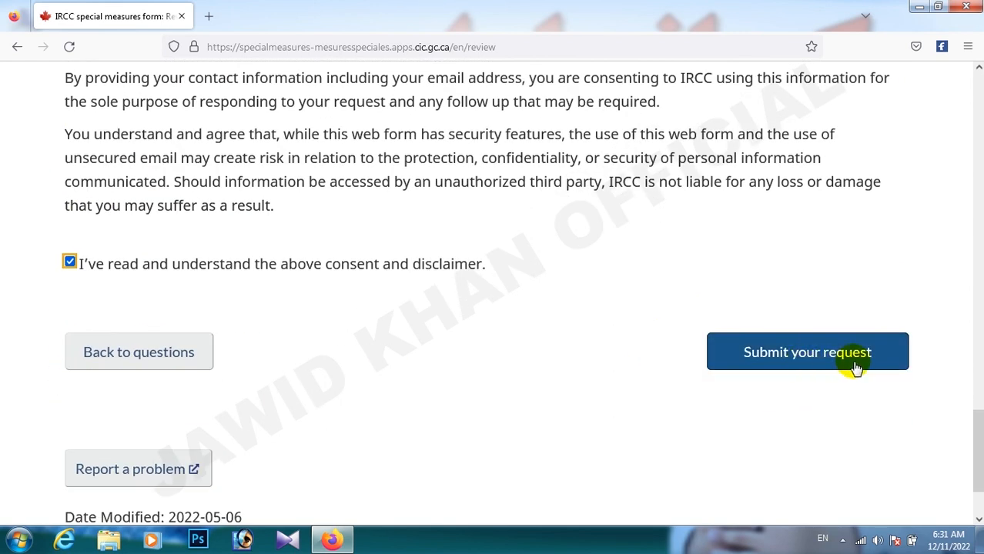
{"action": "scroll", "coordinate": [793, 374], "scroll_direction": "up", "scroll_amount": 2}
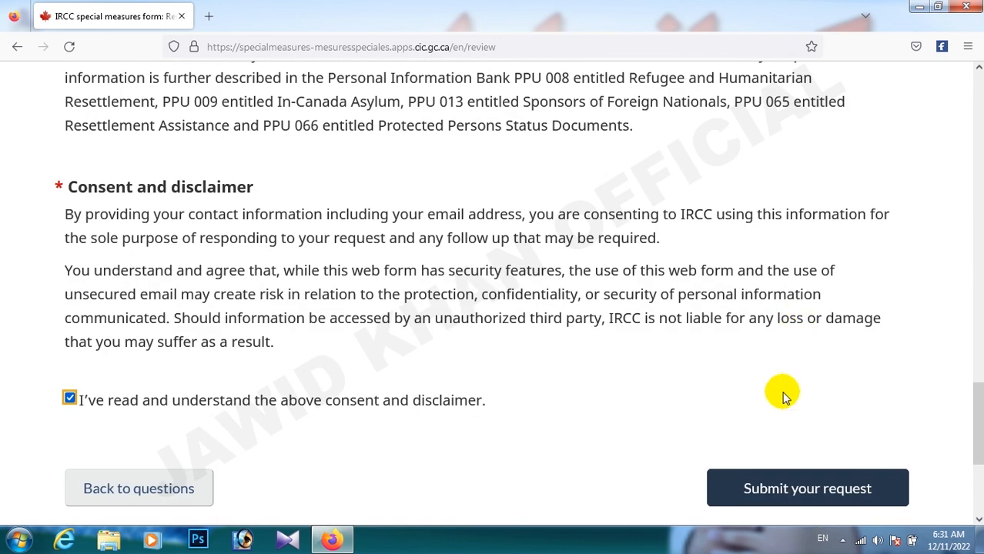
{"action": "scroll", "coordinate": [776, 408], "scroll_direction": "down", "scroll_amount": 1}
{"action": "scroll", "coordinate": [785, 385], "scroll_direction": "down", "scroll_amount": 3}
{"action": "left_click", "coordinate": [803, 297]}
- Look over the reviewed answers once more, then close Firefox
{"action": "scroll", "coordinate": [536, 262], "scroll_direction": "up", "scroll_amount": 2}
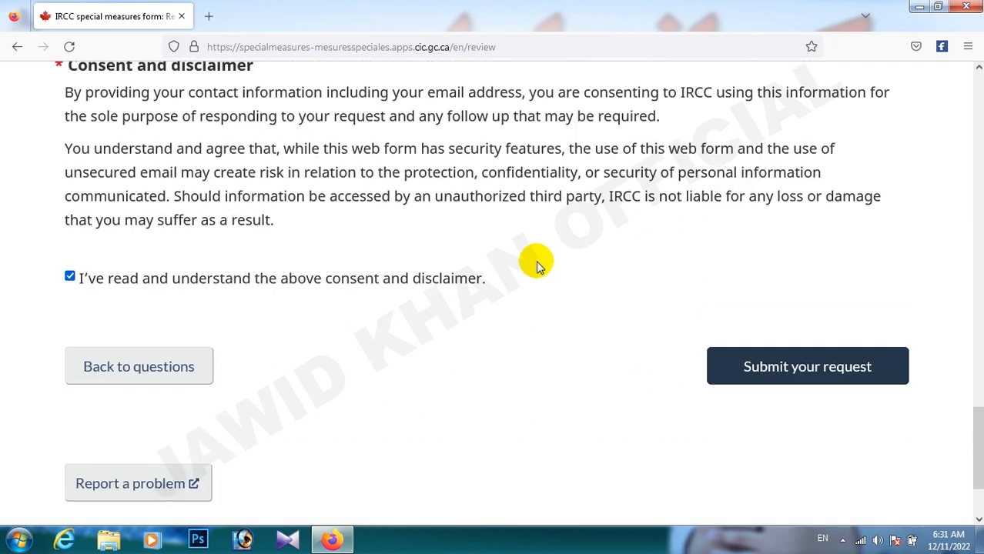
{"action": "scroll", "coordinate": [495, 275], "scroll_direction": "up", "scroll_amount": 5}
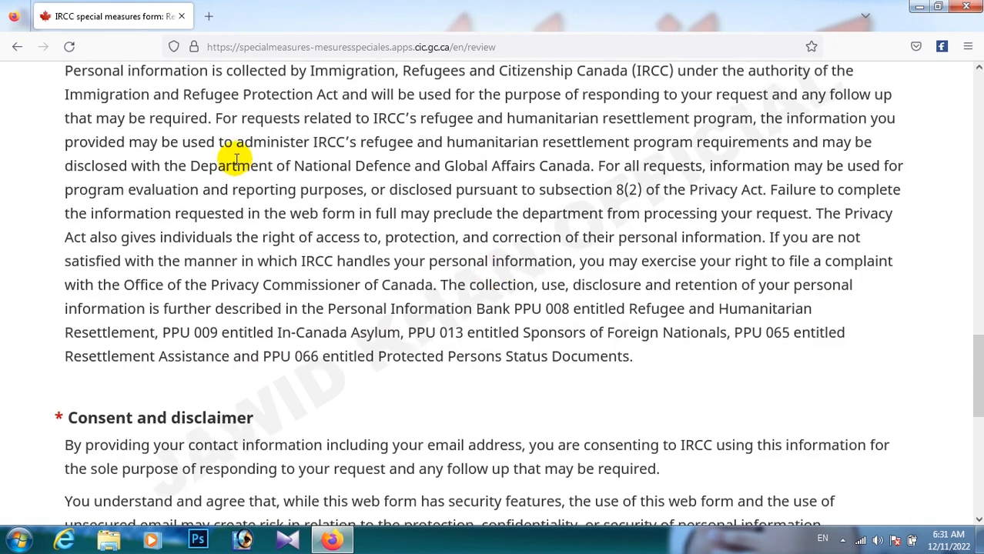
{"action": "scroll", "coordinate": [308, 150], "scroll_direction": "up", "scroll_amount": 5}
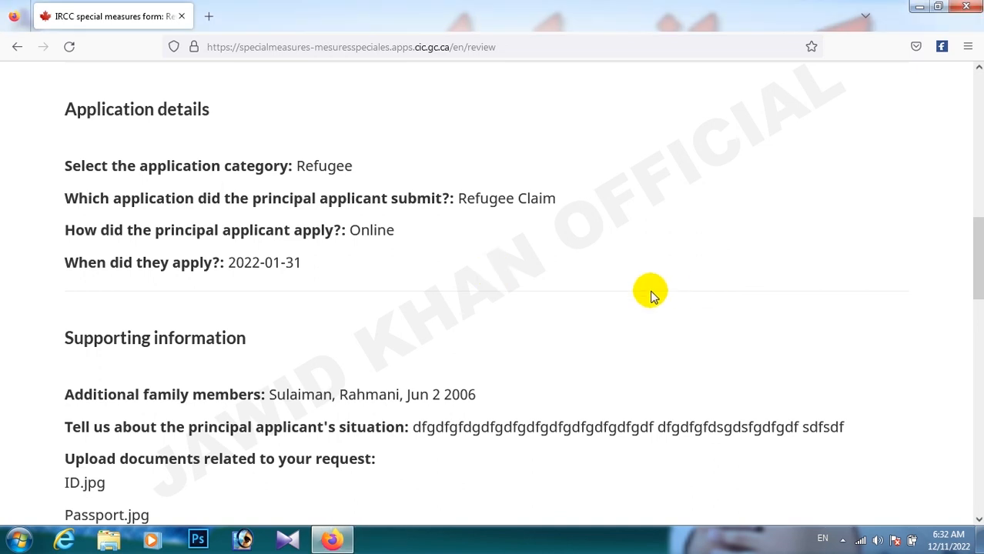
{"action": "scroll", "coordinate": [651, 294], "scroll_direction": "down", "scroll_amount": 2}
{"action": "scroll", "coordinate": [650, 294], "scroll_direction": "down", "scroll_amount": 5}
{"action": "scroll", "coordinate": [648, 296], "scroll_direction": "down", "scroll_amount": 5}
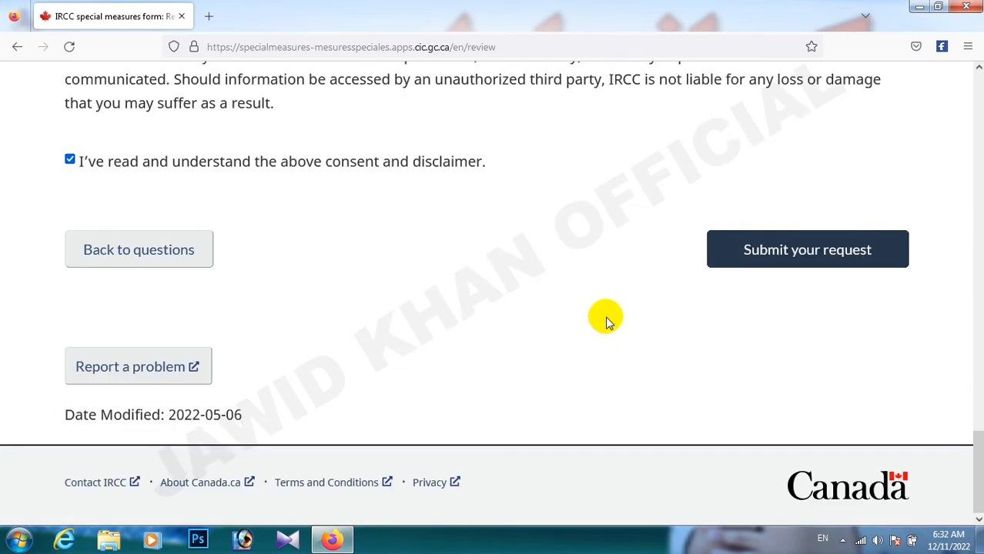
{"action": "left_click", "coordinate": [966, 6]}
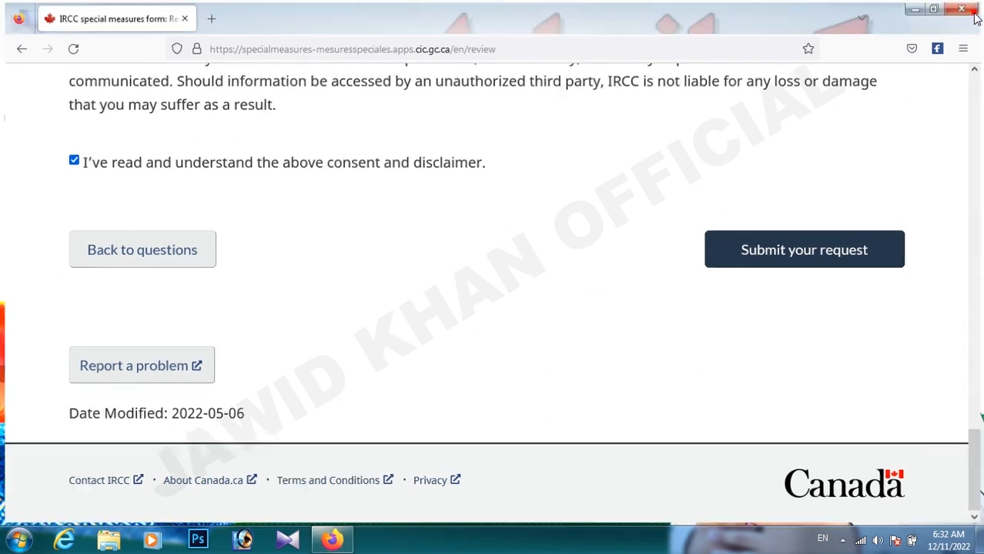